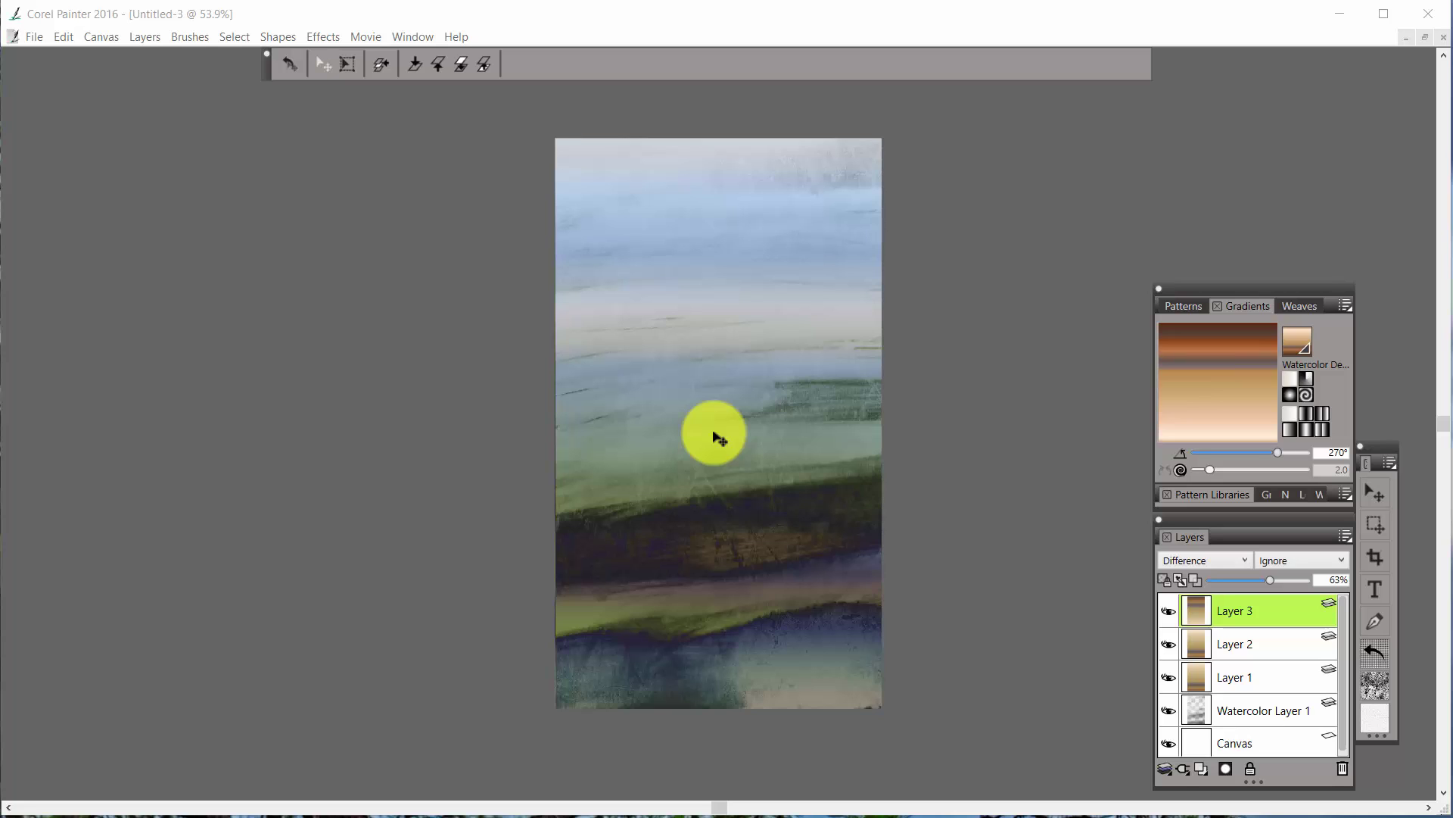
{"action": "right_click", "coordinate": [972, 577]}
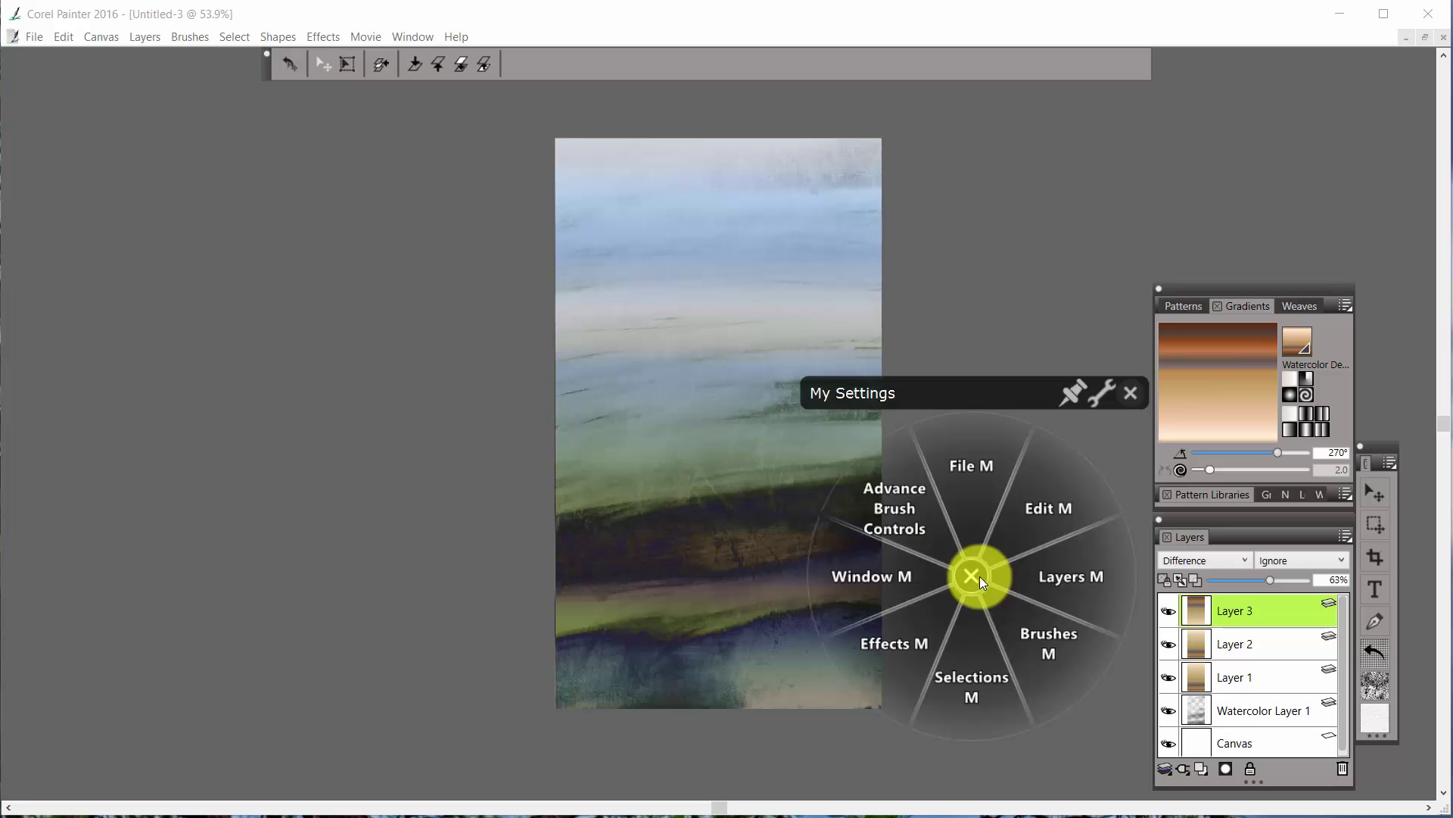
{"action": "left_click", "coordinate": [974, 654]}
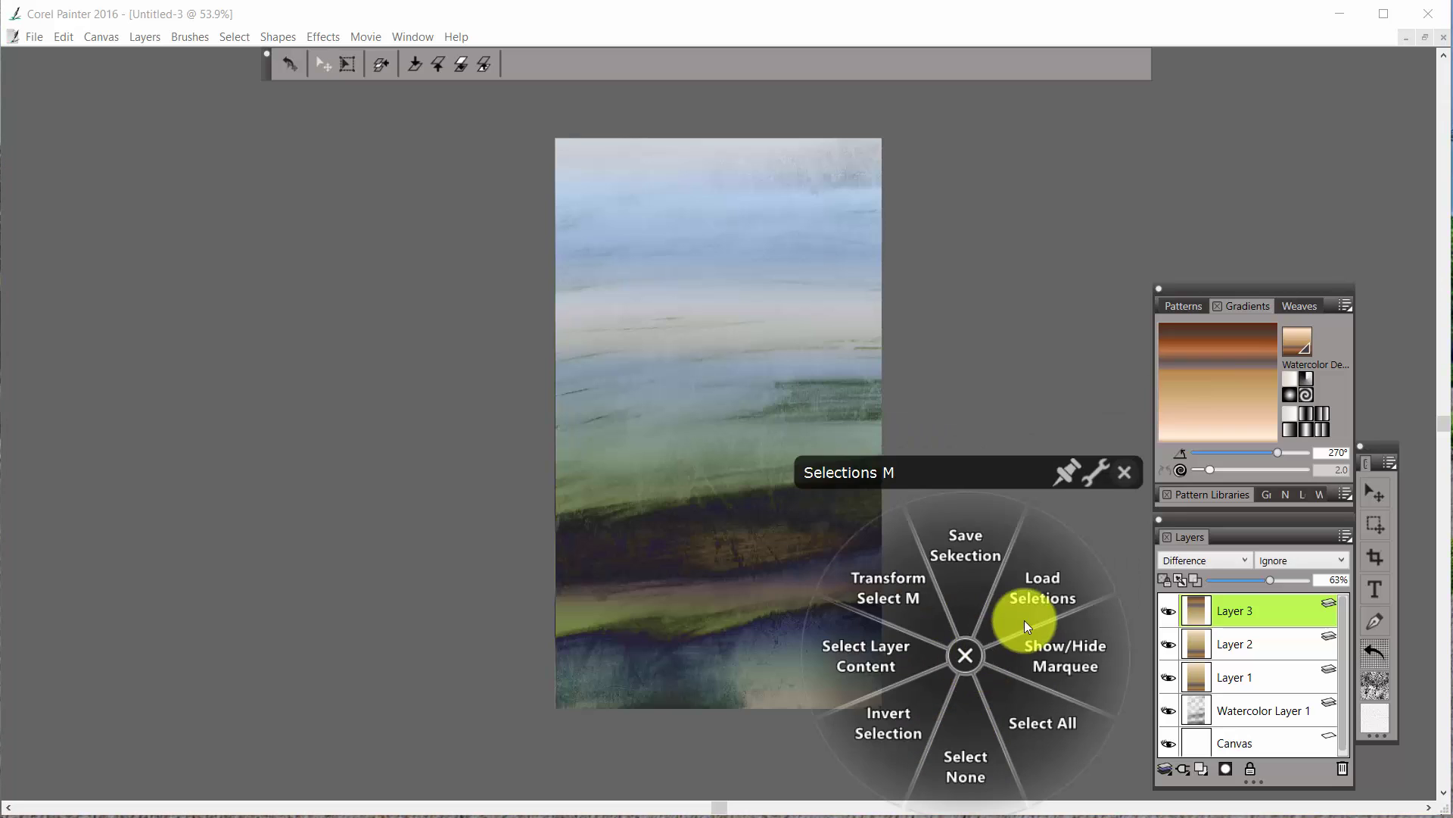
{"action": "left_click", "coordinate": [1012, 724]}
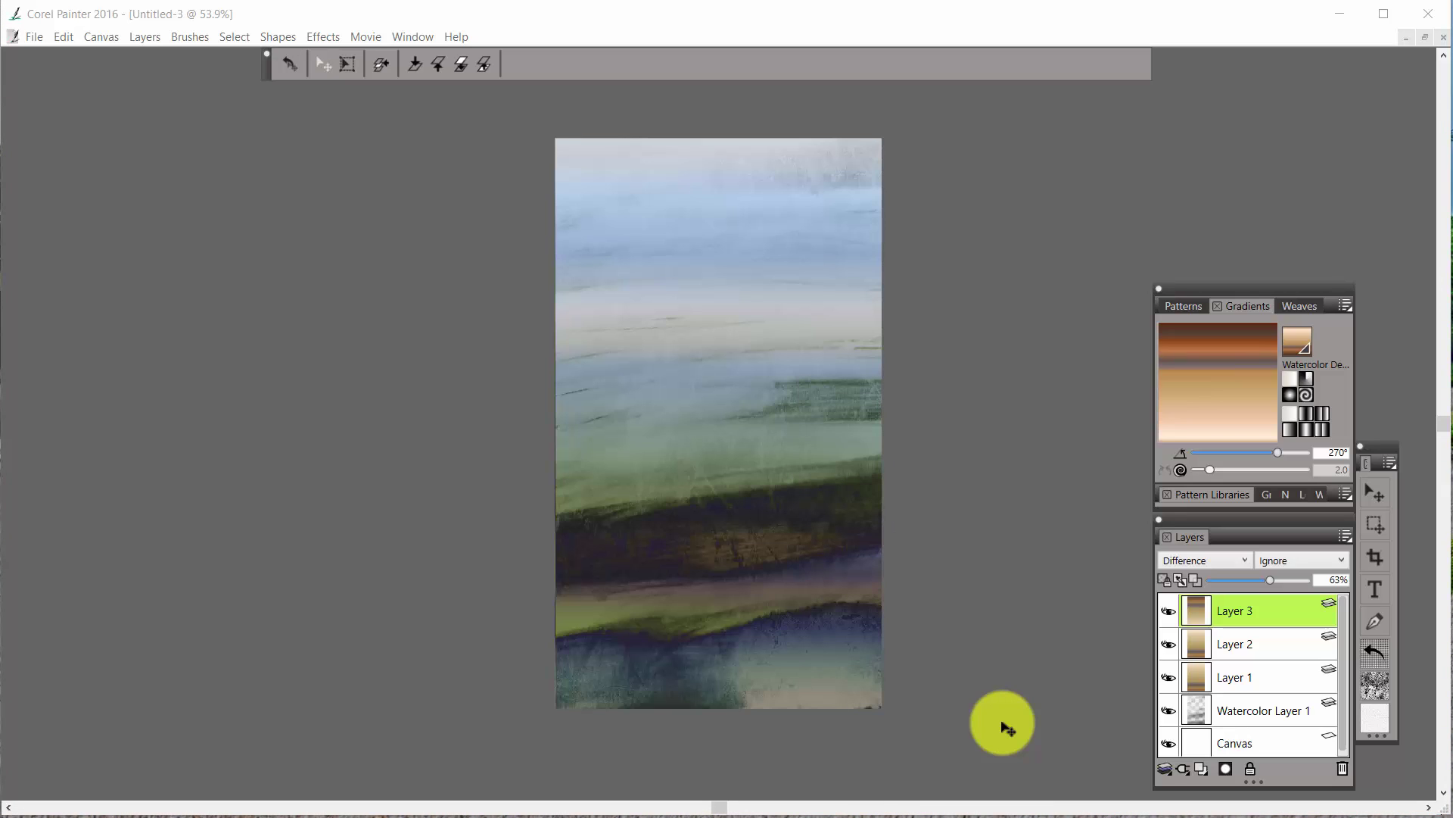
{"action": "left_click", "coordinate": [1029, 76]}
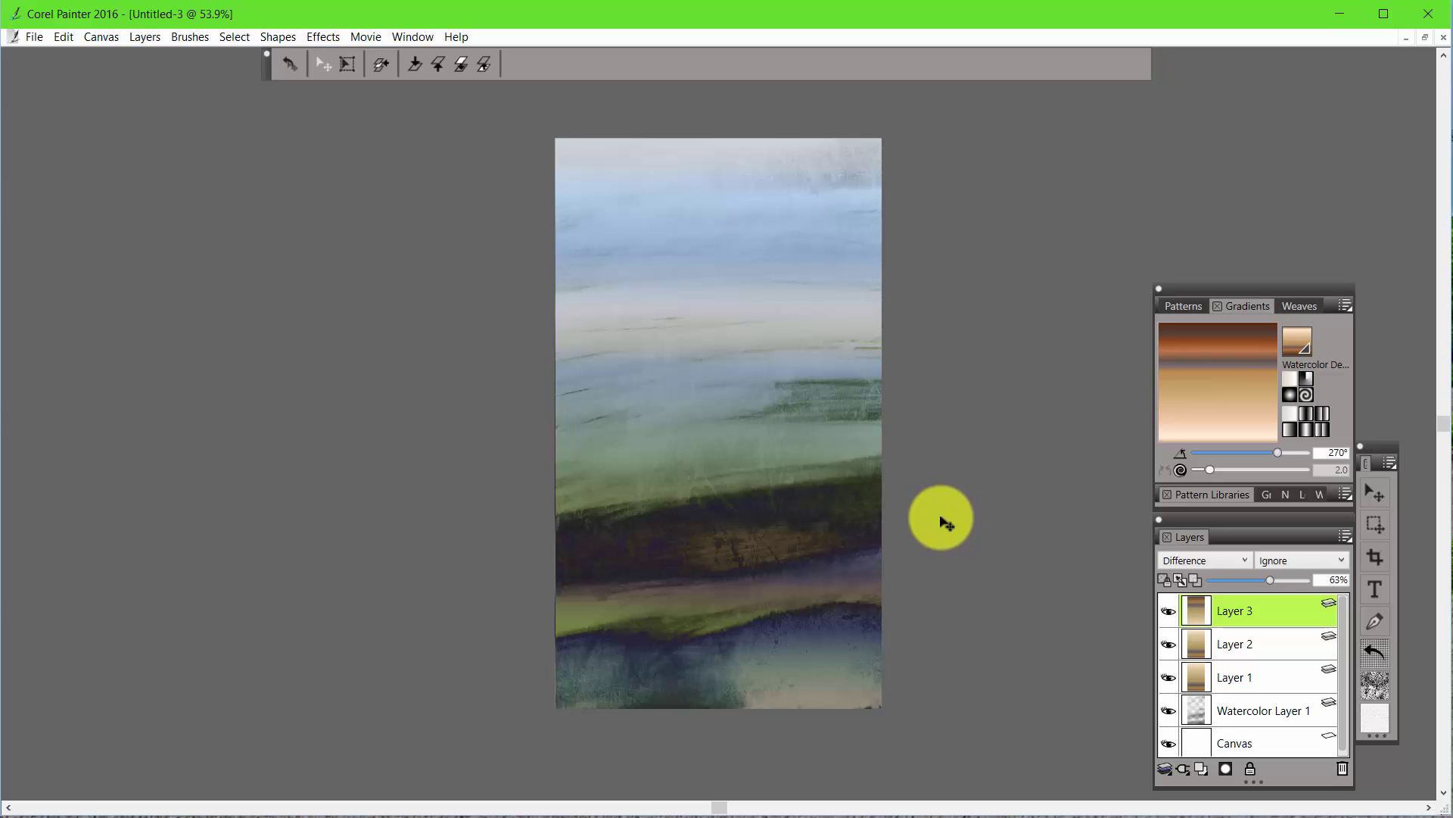
- Select the entire canvas
{"action": "key", "text": "v"}
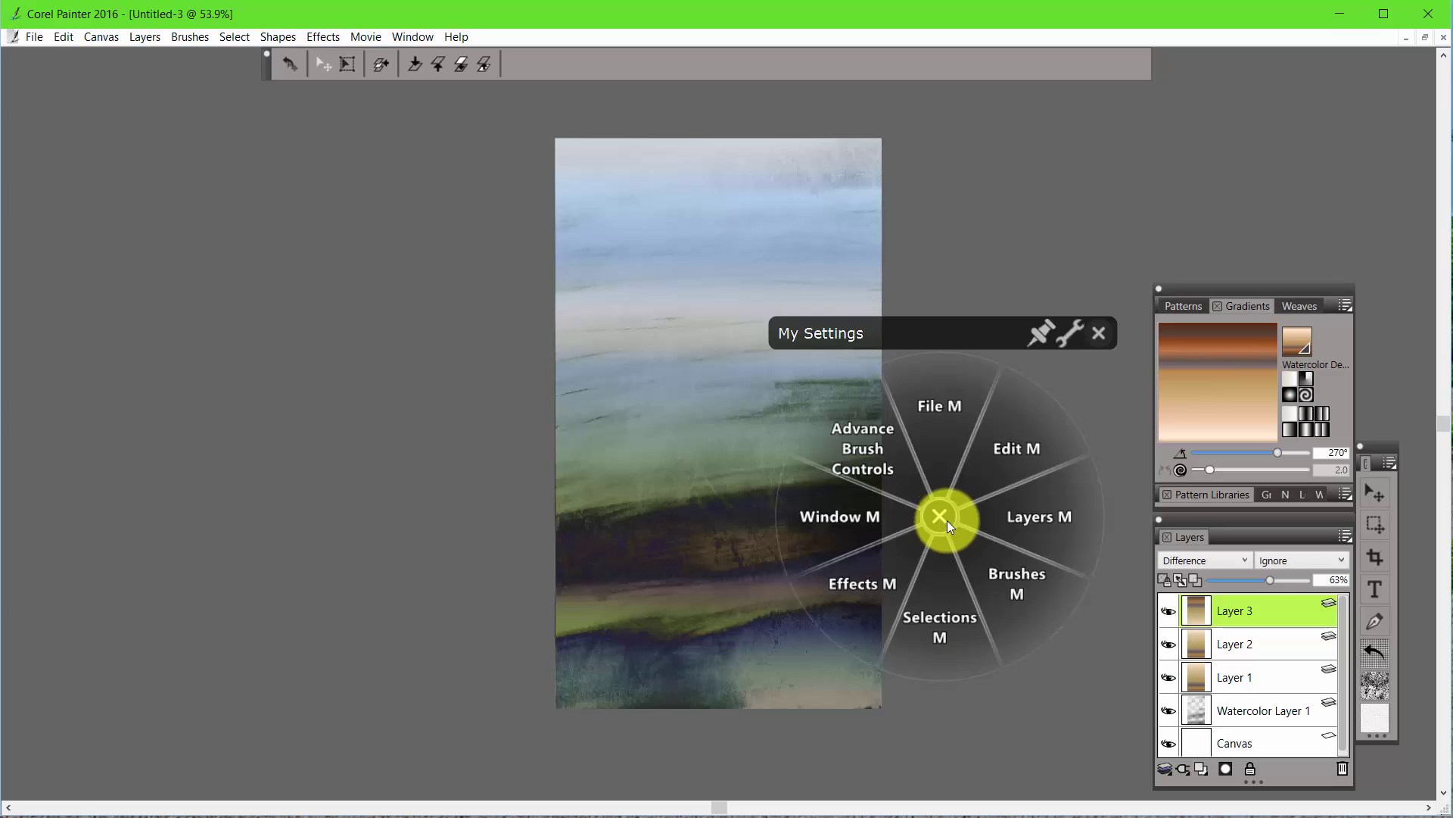
{"action": "left_click", "coordinate": [928, 594]}
{"action": "left_click", "coordinate": [989, 645]}
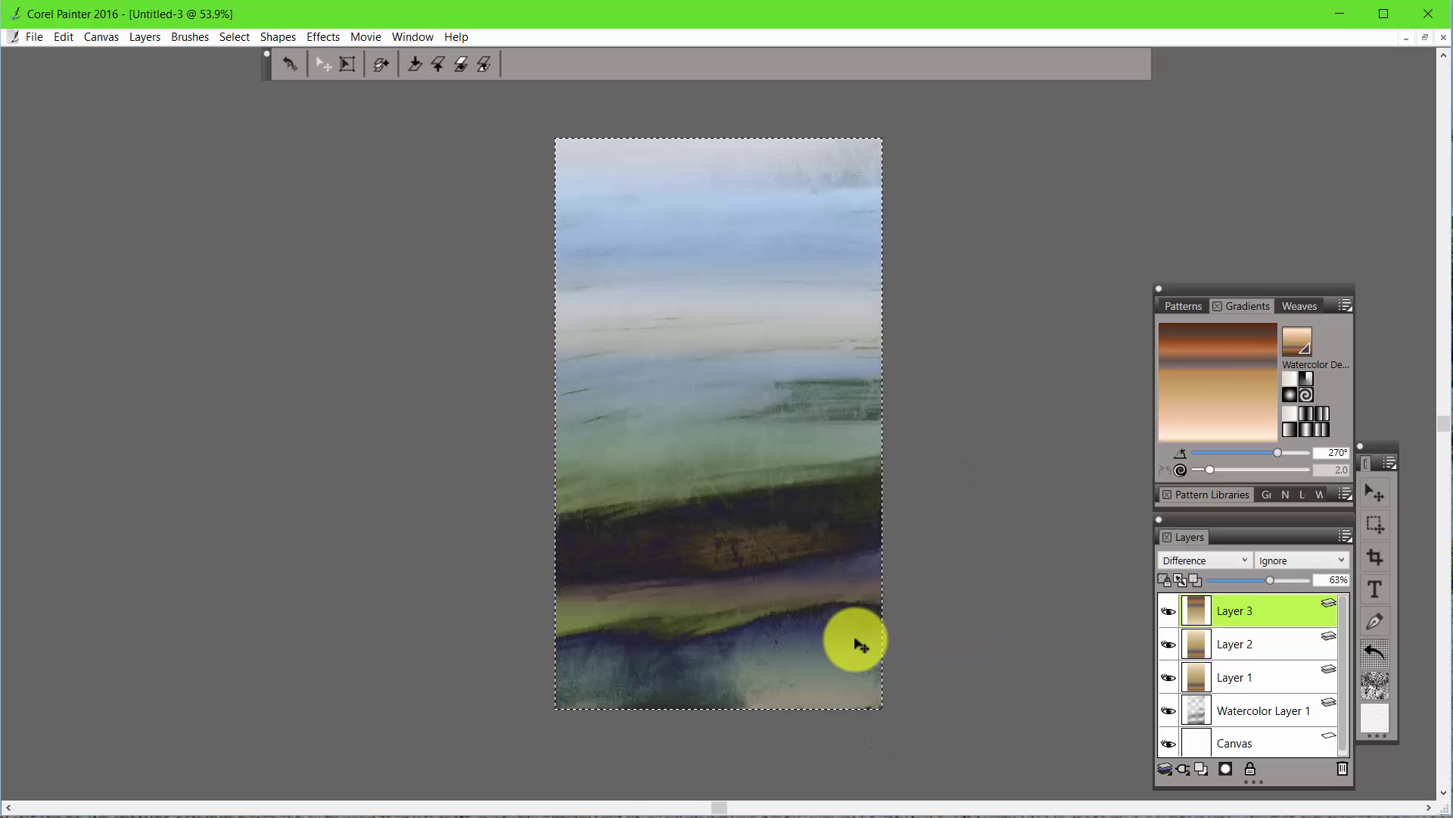
- Copy the merged content of all visible layers and paste it in place as a new layer above Layer 3
{"action": "key", "text": "grave"}
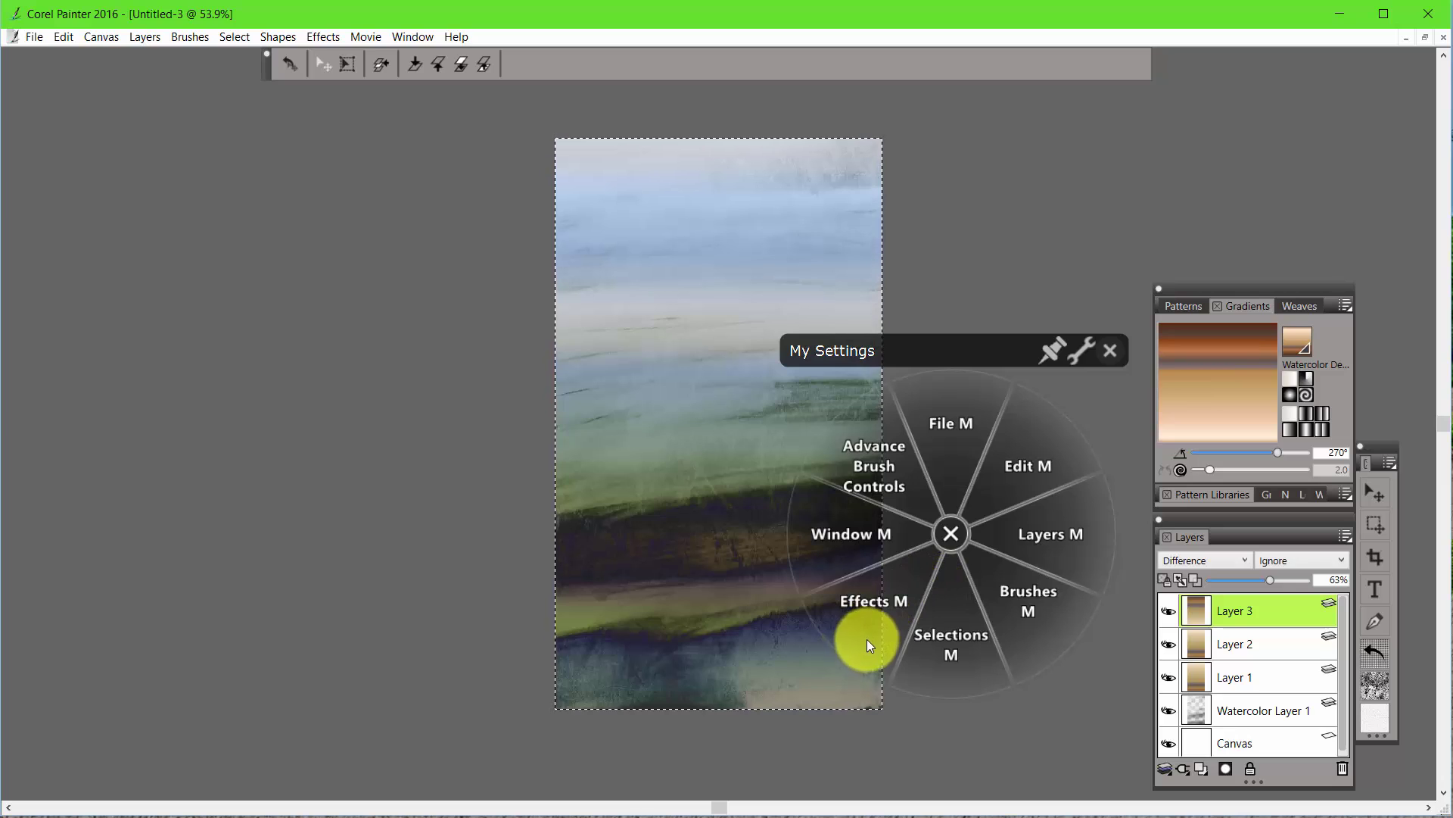
{"action": "left_click", "coordinate": [1014, 465]}
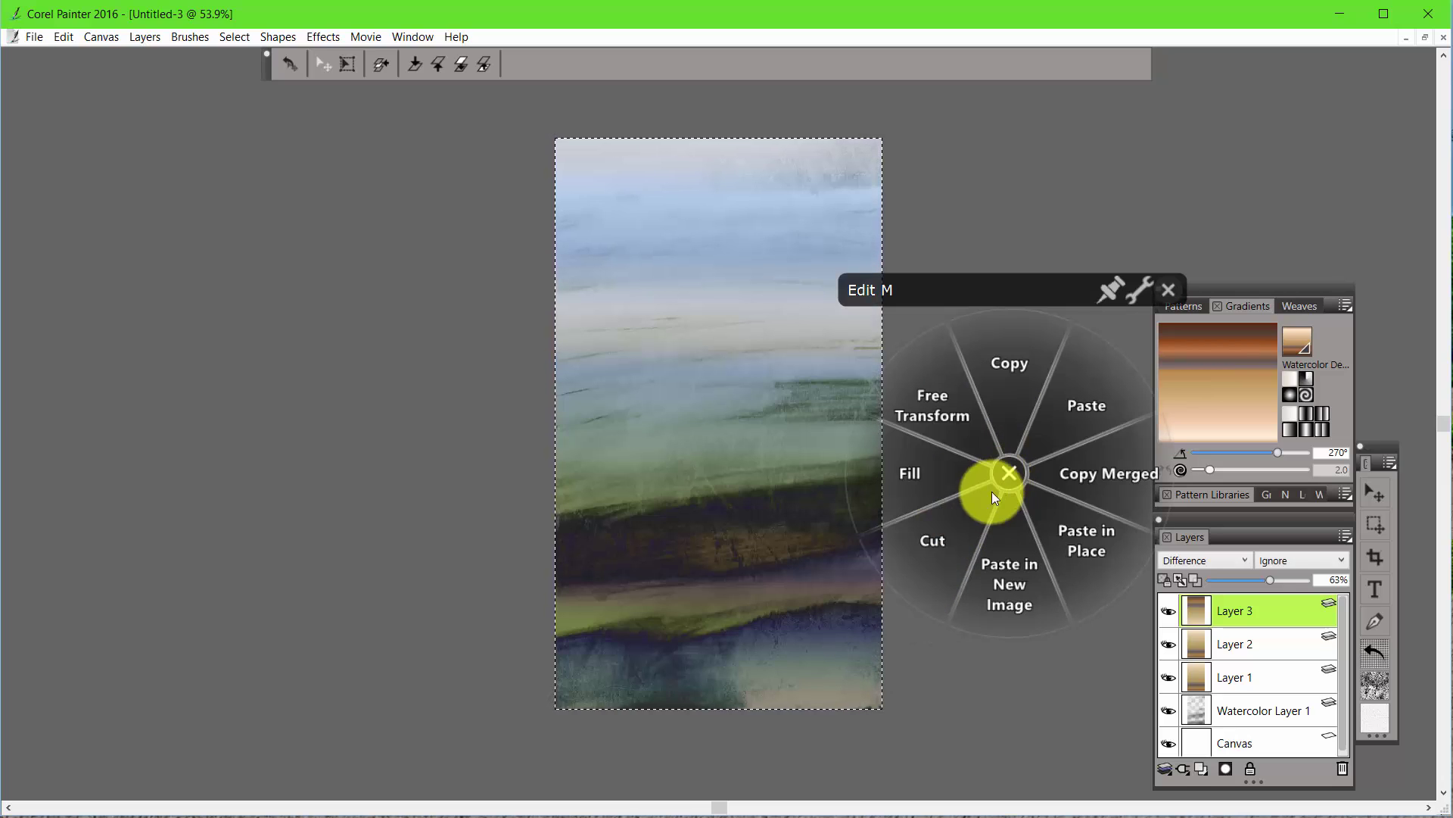
{"action": "left_click", "coordinate": [1094, 478]}
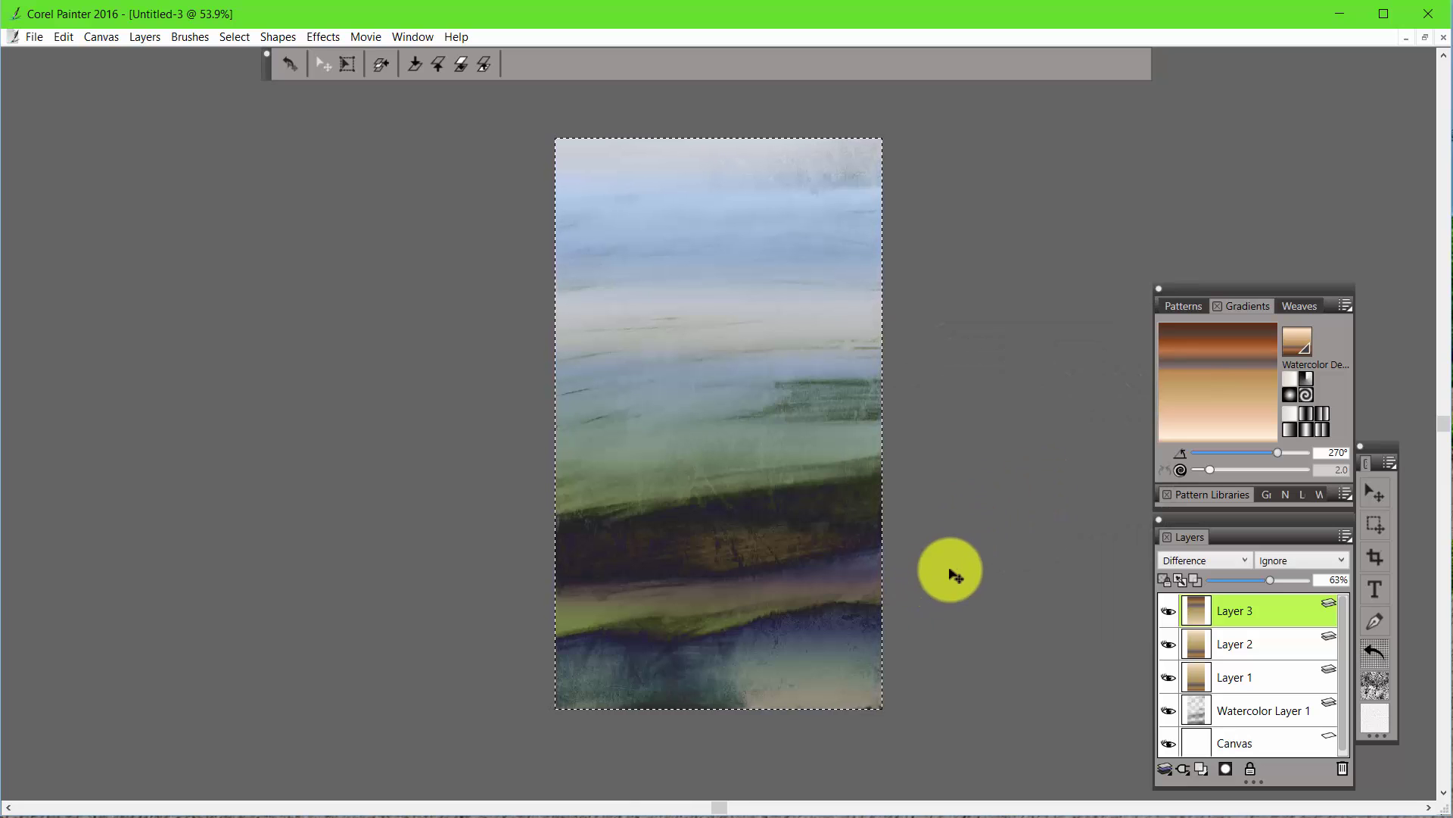
{"action": "key", "text": "grave"}
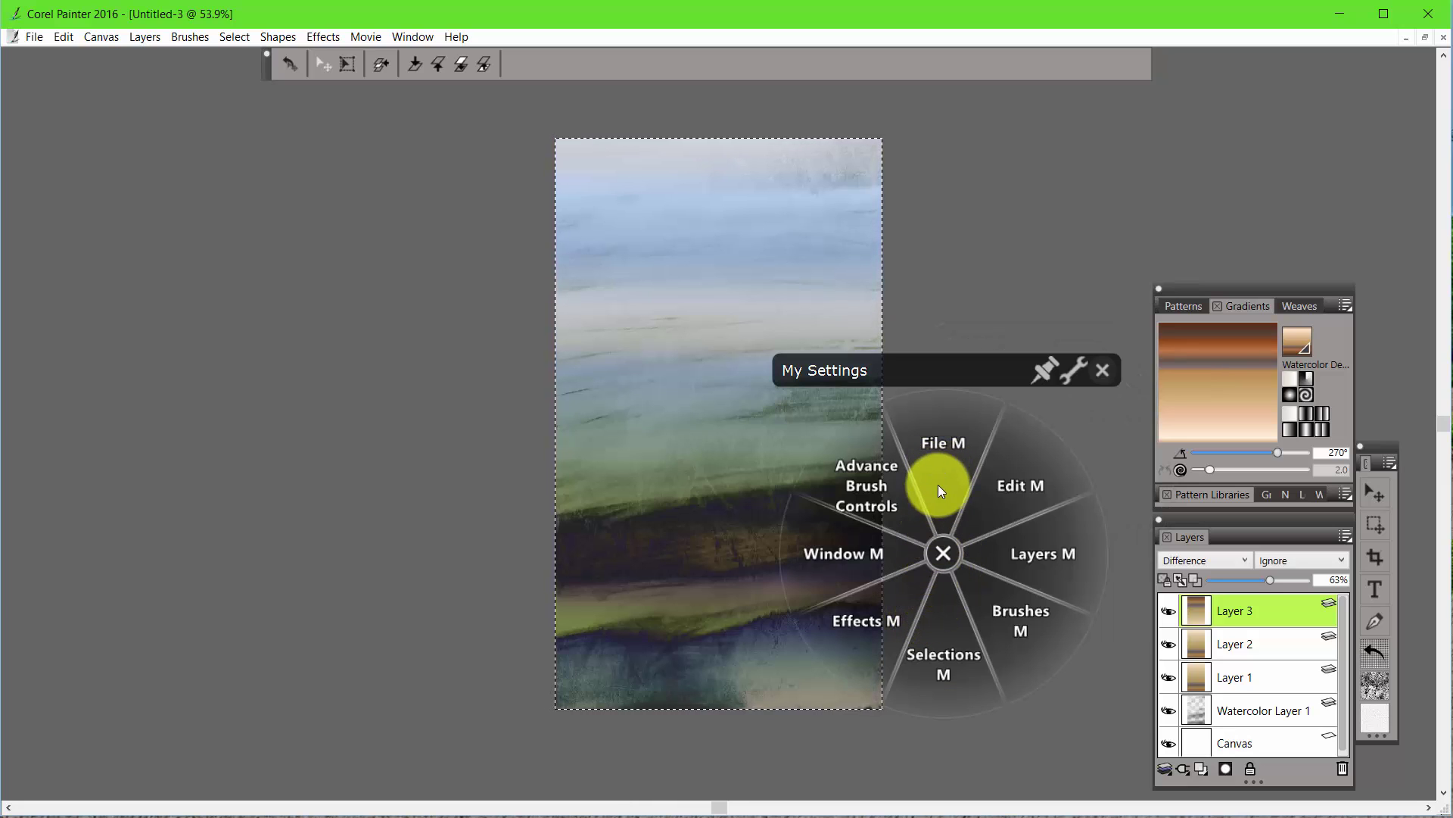
{"action": "left_click", "coordinate": [1006, 484]}
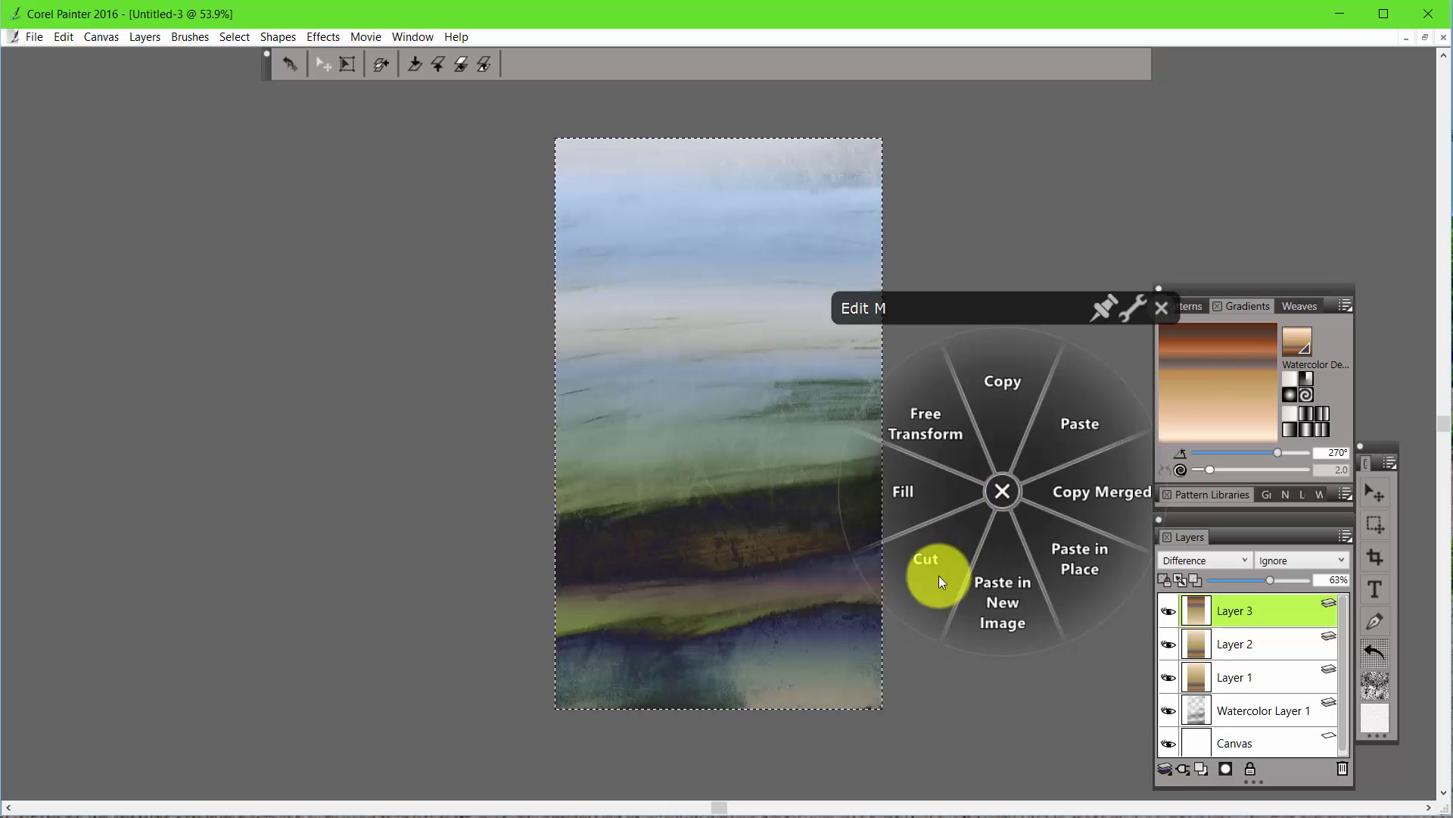
{"action": "left_click", "coordinate": [1071, 553]}
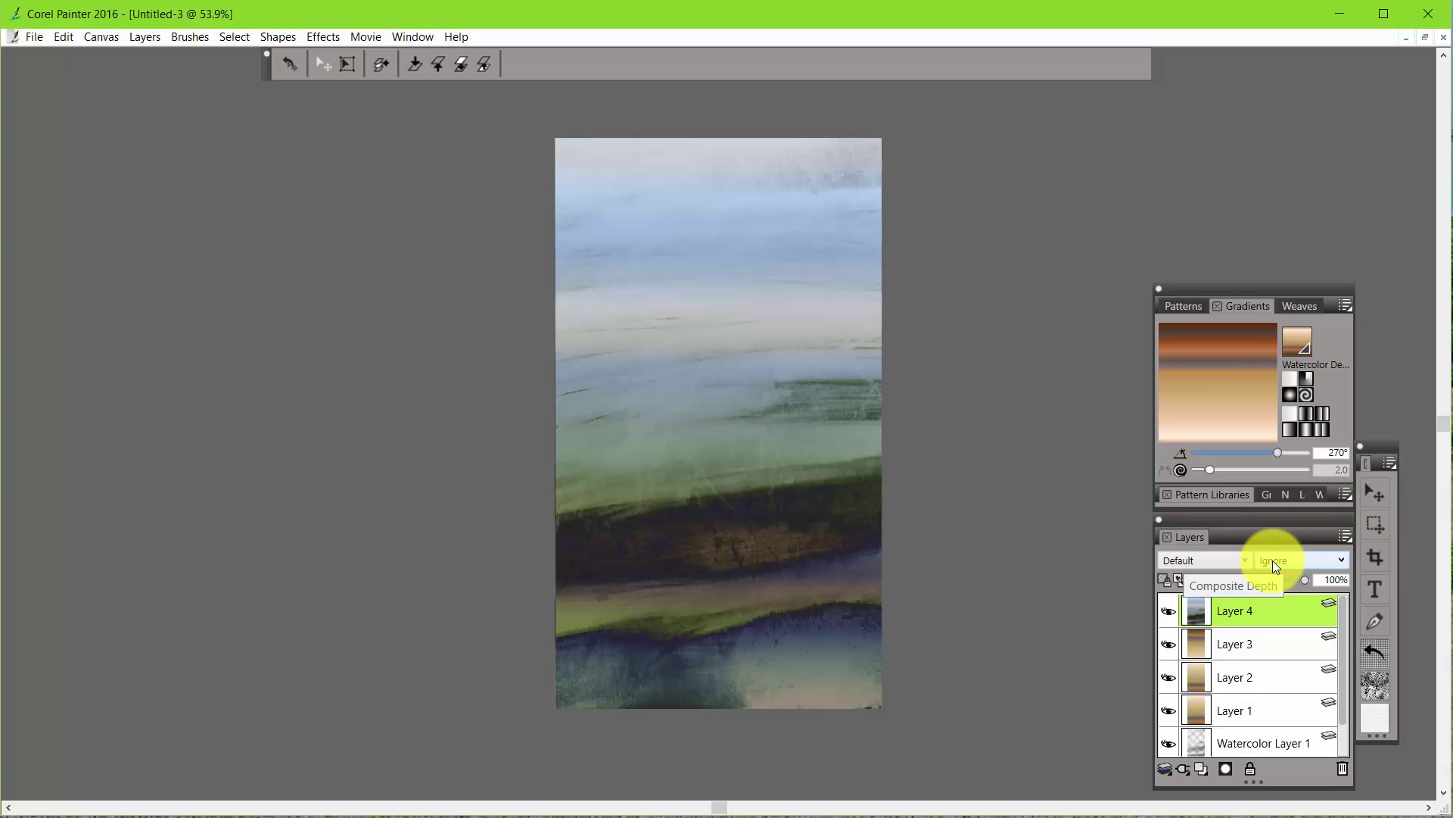
- Distort the pasted Layer 4 by pulling its upper-left corner outward and slightly adjusting its upper-right corner, and apply the transform
{"action": "left_click", "coordinate": [344, 65]}
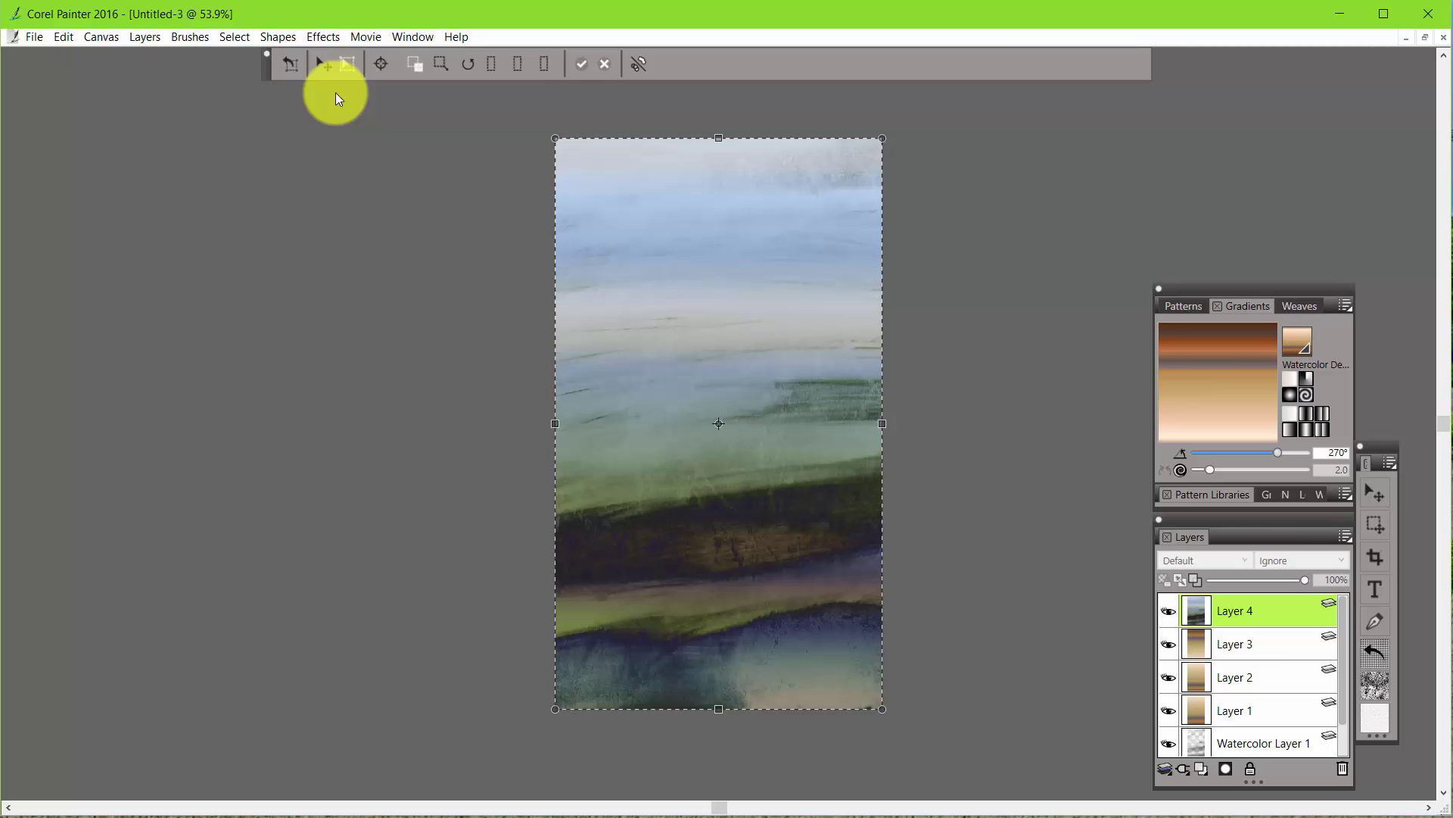
{"action": "left_click", "coordinate": [518, 67]}
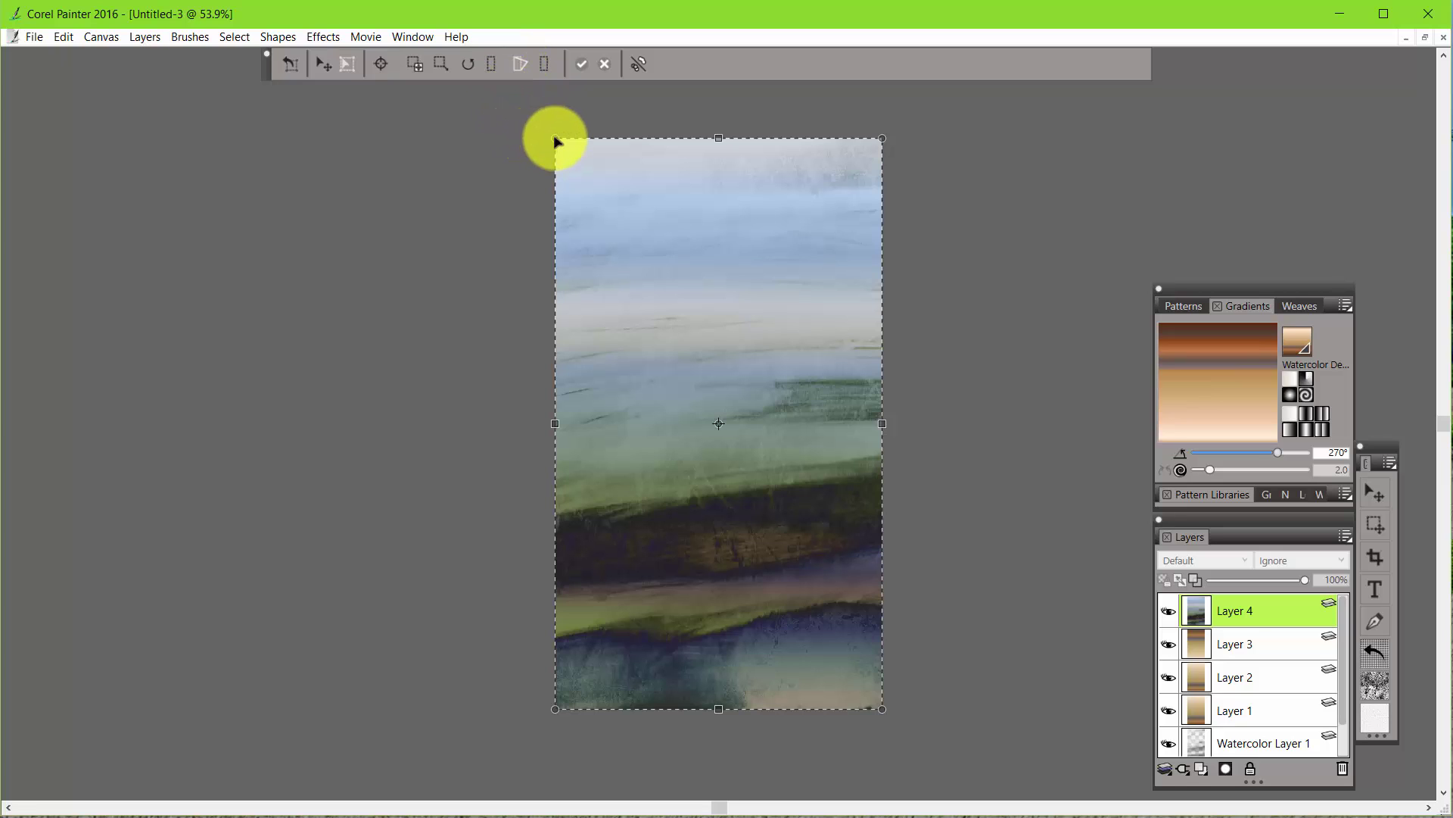
{"action": "left_click_drag", "start_coordinate": [554, 139], "coordinate": [529, 123]}
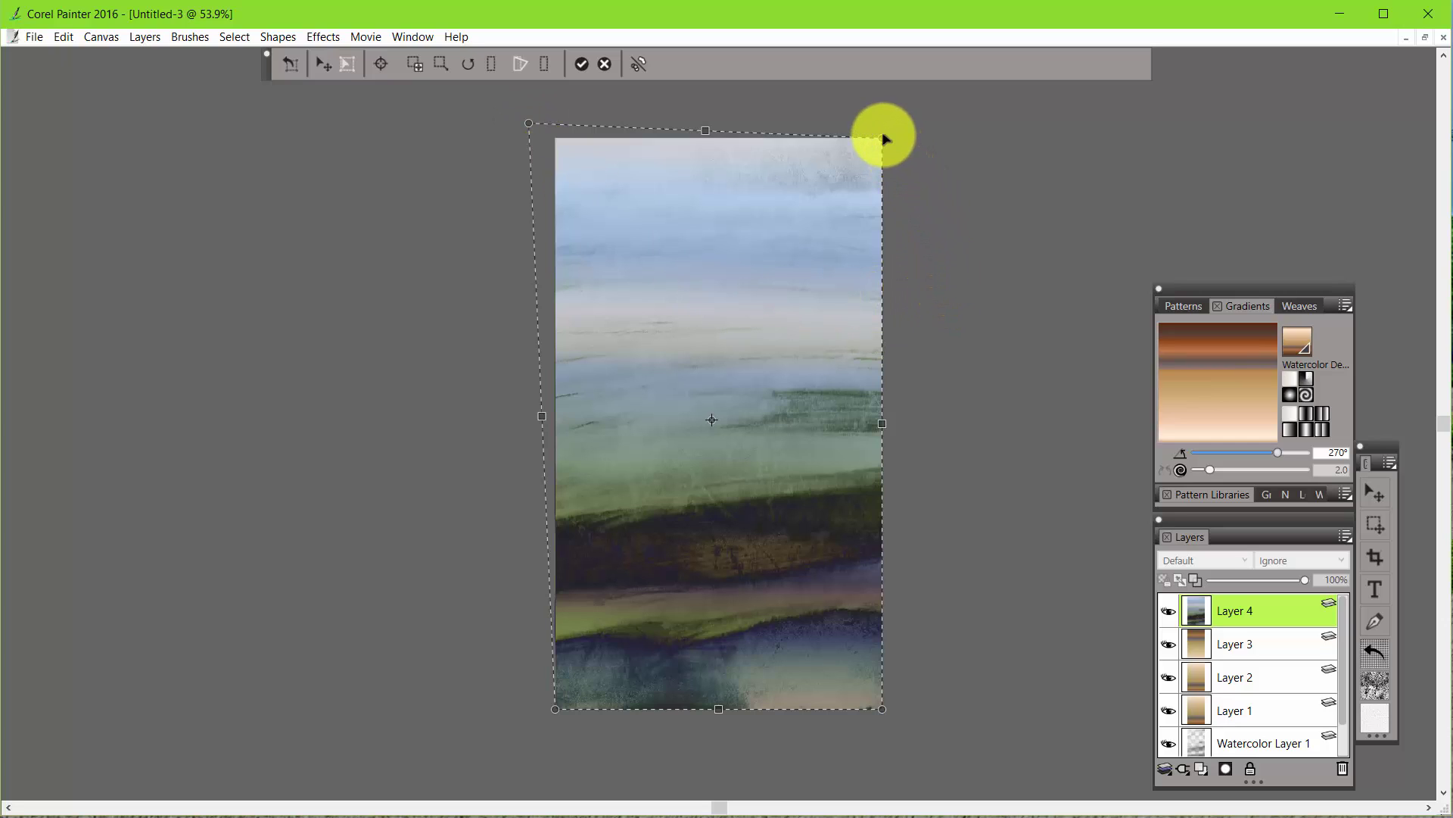
{"action": "left_click_drag", "start_coordinate": [886, 140], "coordinate": [891, 135]}
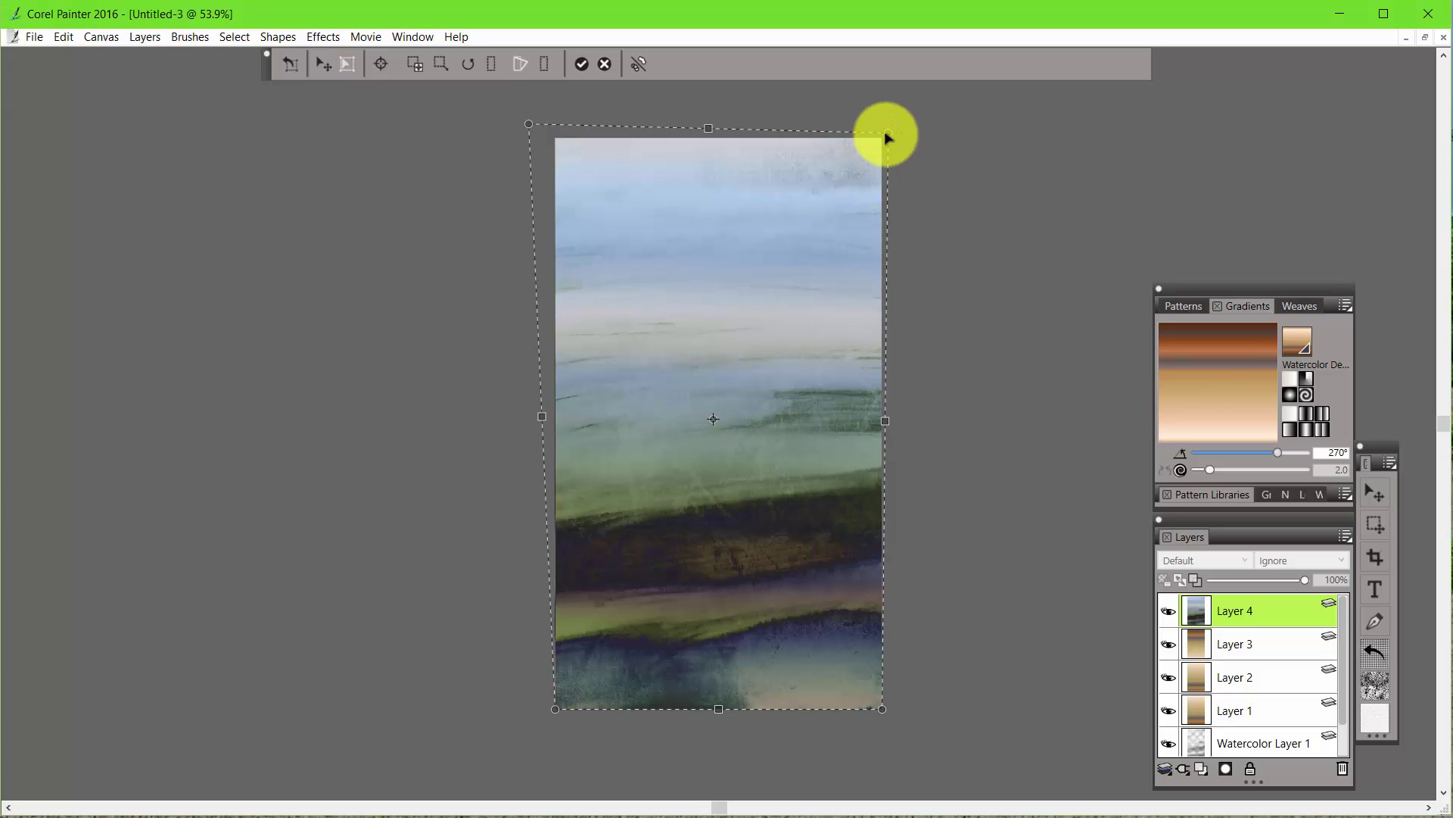
{"action": "left_click_drag", "start_coordinate": [890, 137], "coordinate": [885, 140]}
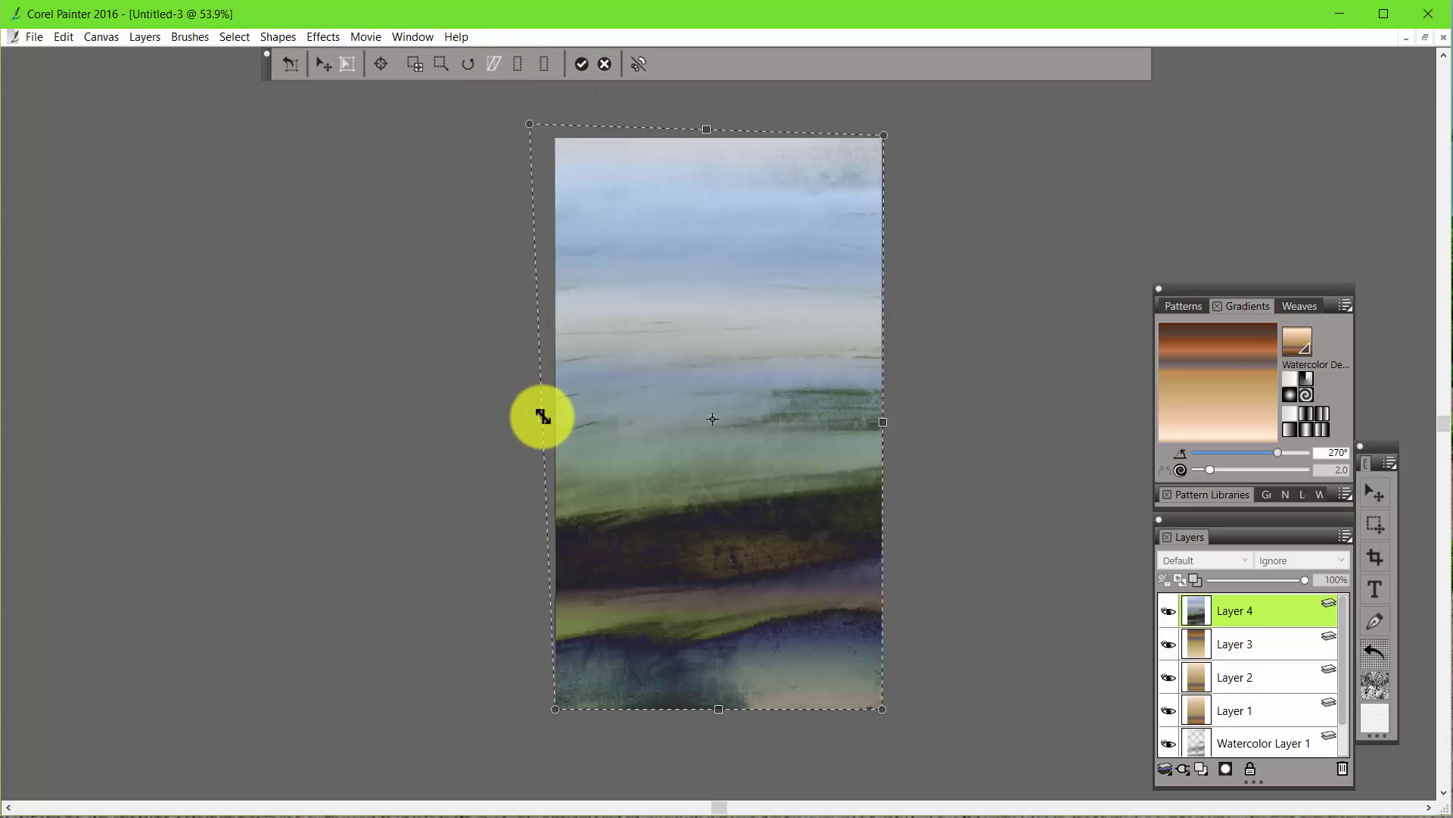
{"action": "left_click_drag", "start_coordinate": [543, 416], "coordinate": [544, 415]}
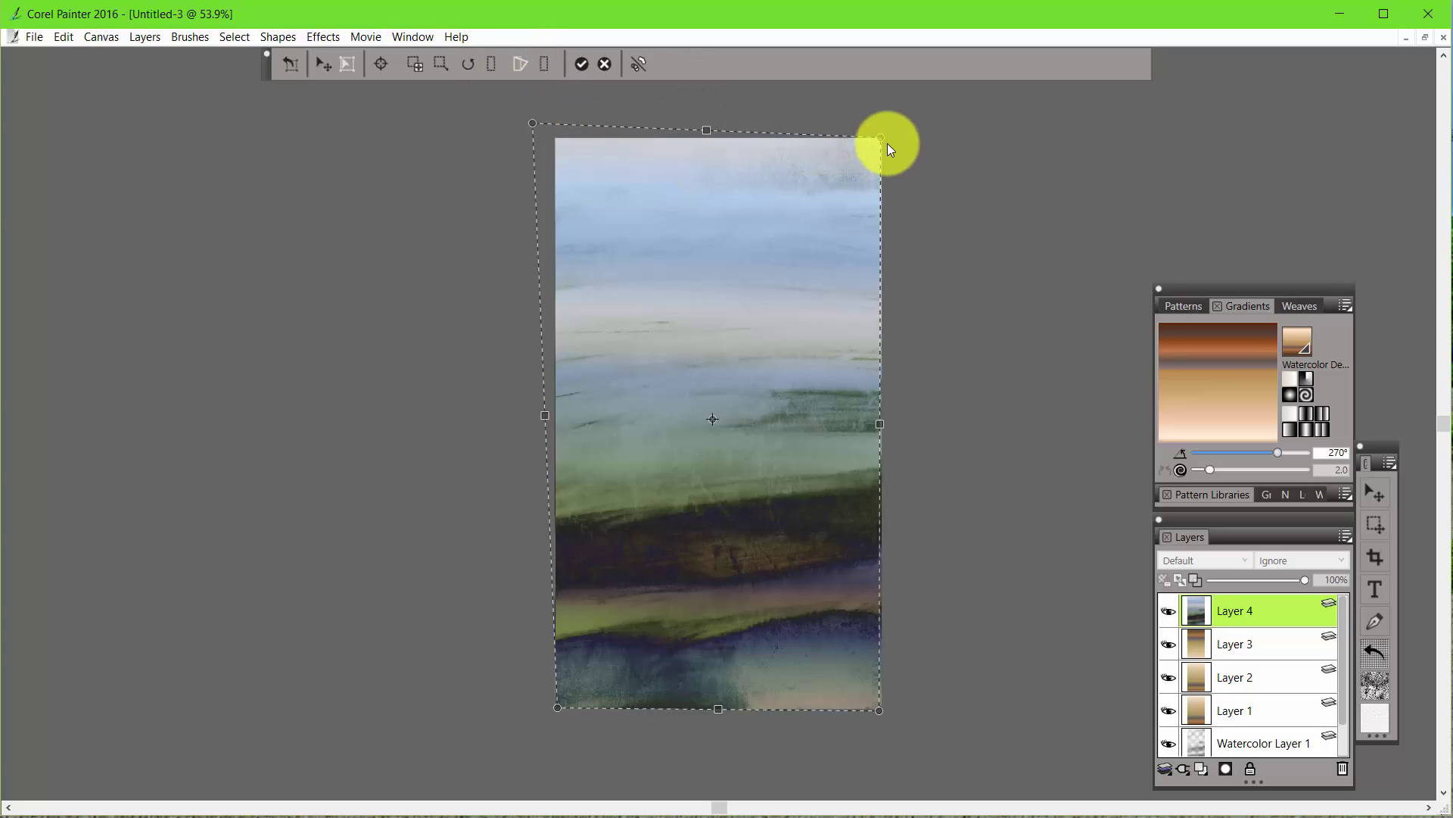
{"action": "left_click_drag", "start_coordinate": [882, 140], "coordinate": [886, 139]}
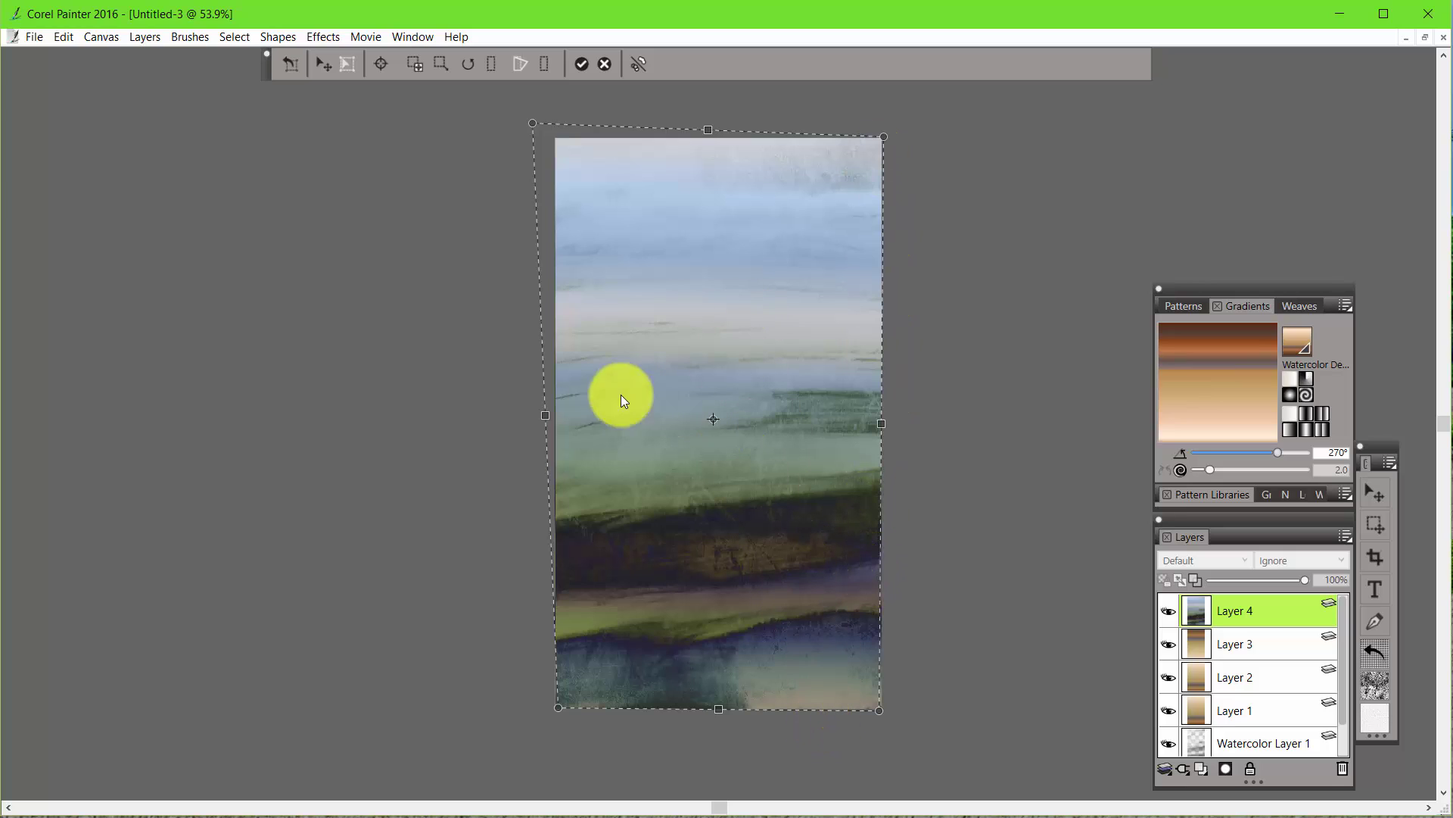
{"action": "left_click", "coordinate": [580, 65]}
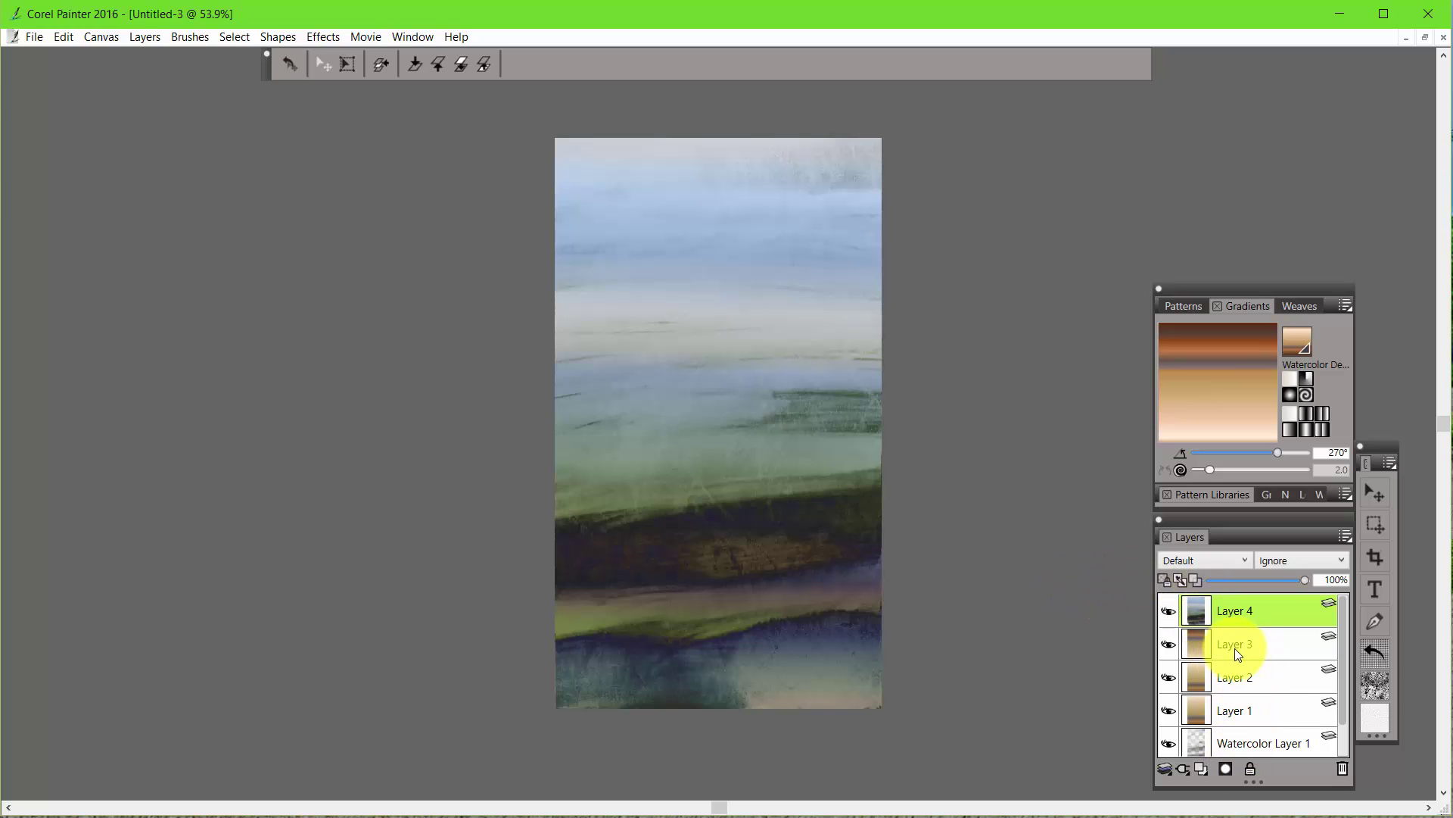
- Try out composite methods on Layer 4, including Gel, Colorize, Shadow Map, Pseudocolor, Dissolve, Multiply, Screen, Hard Light and Soft Light
{"action": "left_click", "coordinate": [1246, 560]}
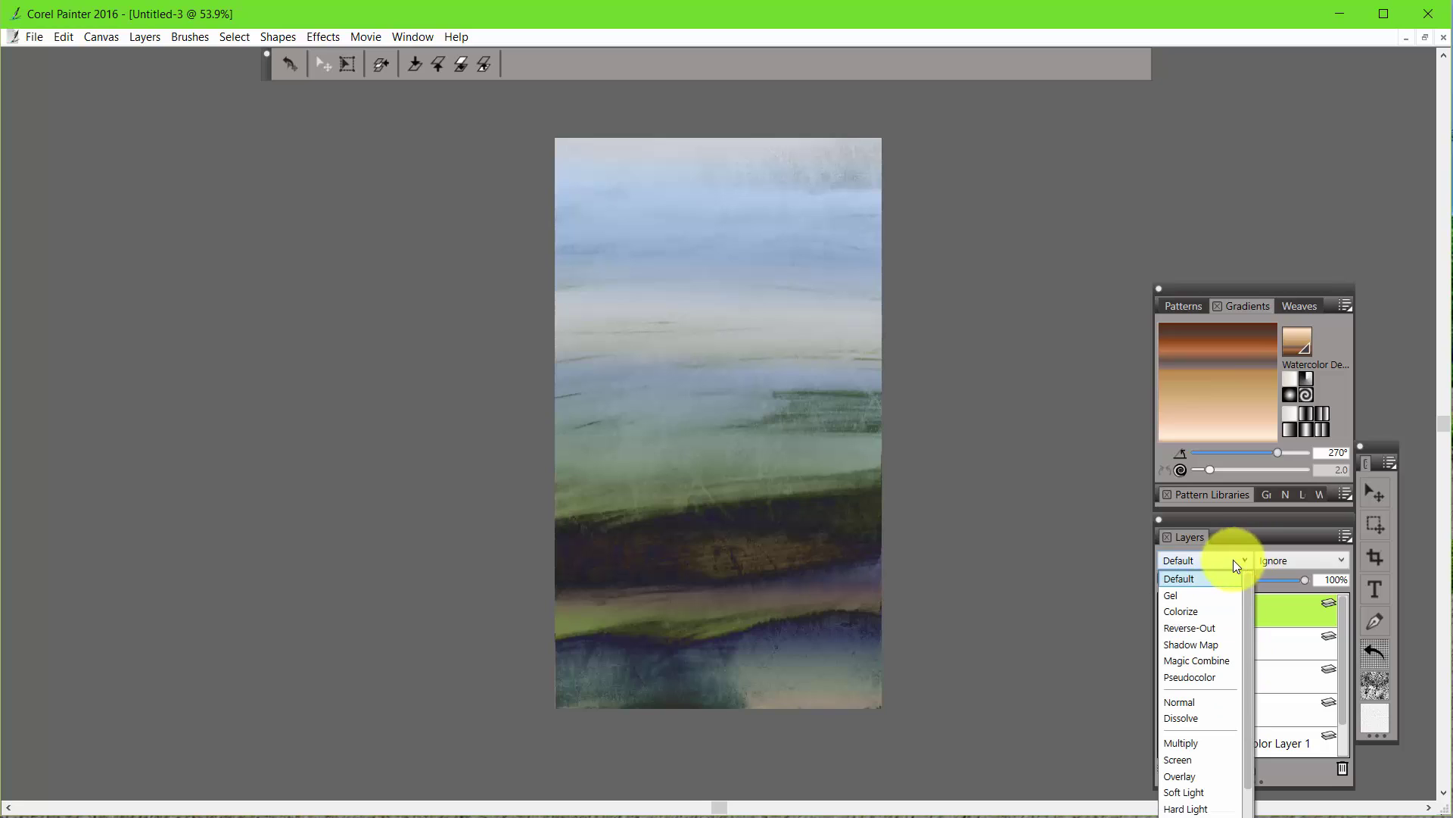
{"action": "left_click", "coordinate": [1208, 595]}
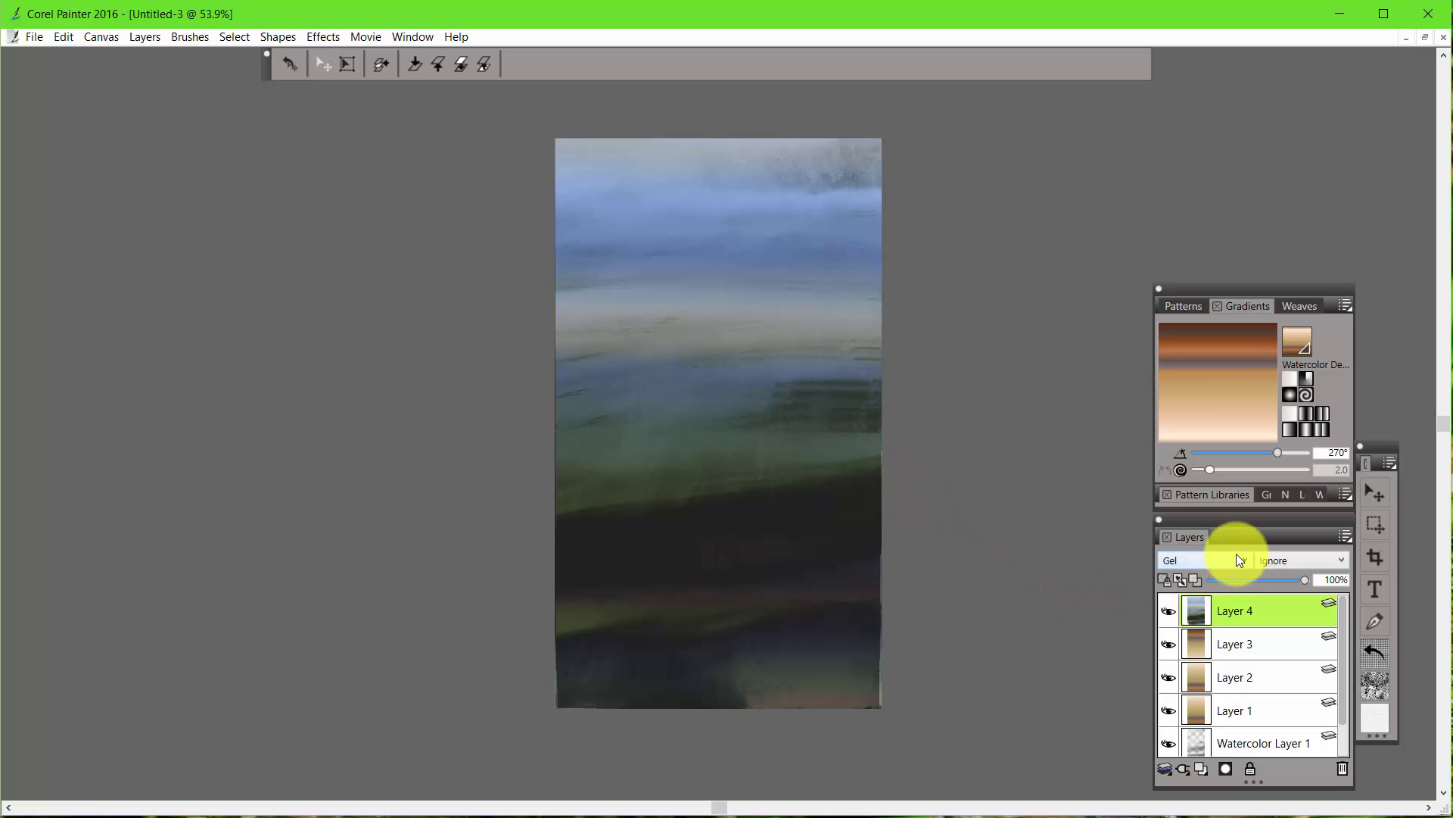
{"action": "scroll", "coordinate": [1224, 560], "scroll_direction": "down", "scroll_amount": 2}
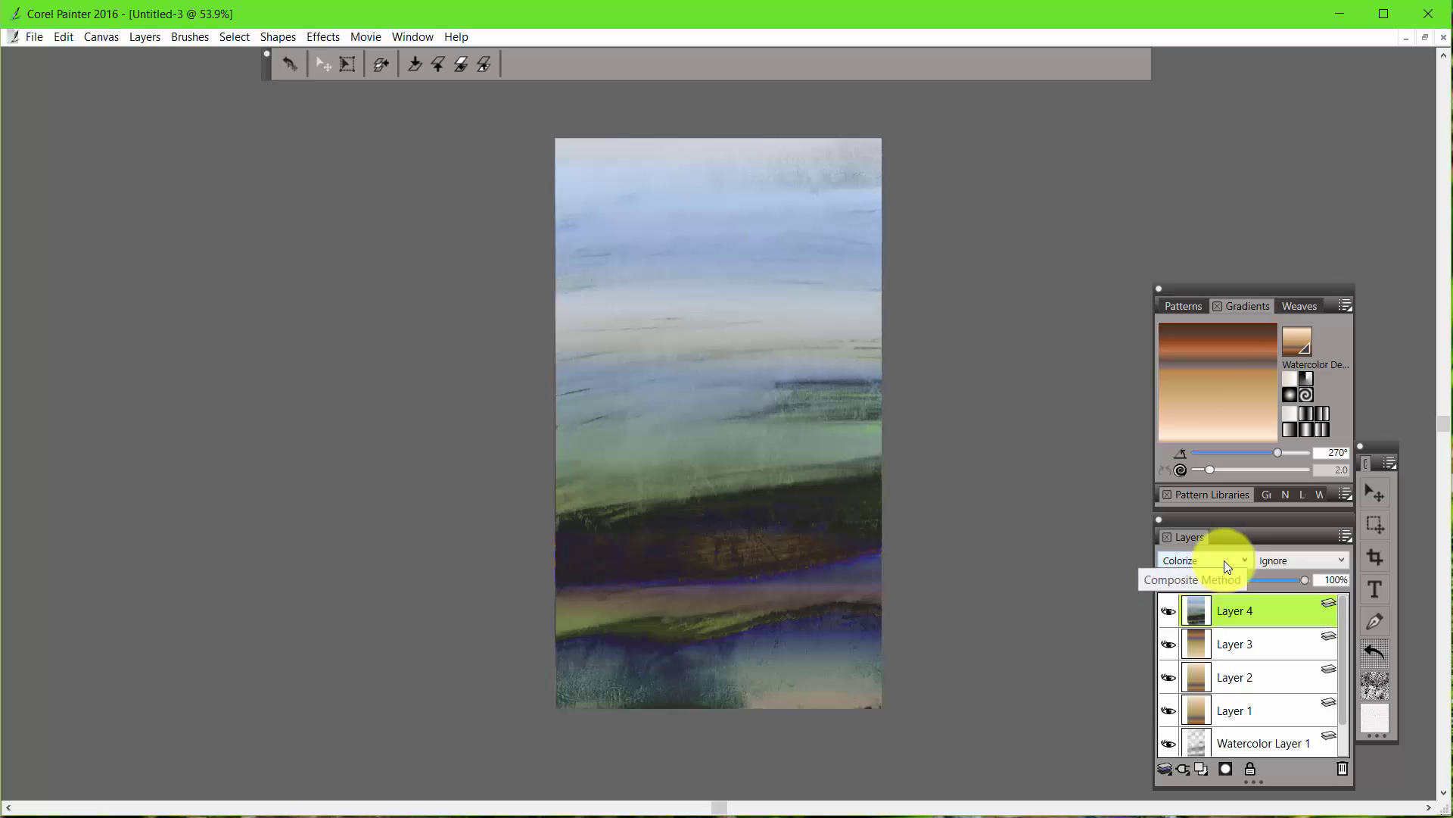
{"action": "scroll", "coordinate": [1224, 560], "scroll_direction": "down", "scroll_amount": 1}
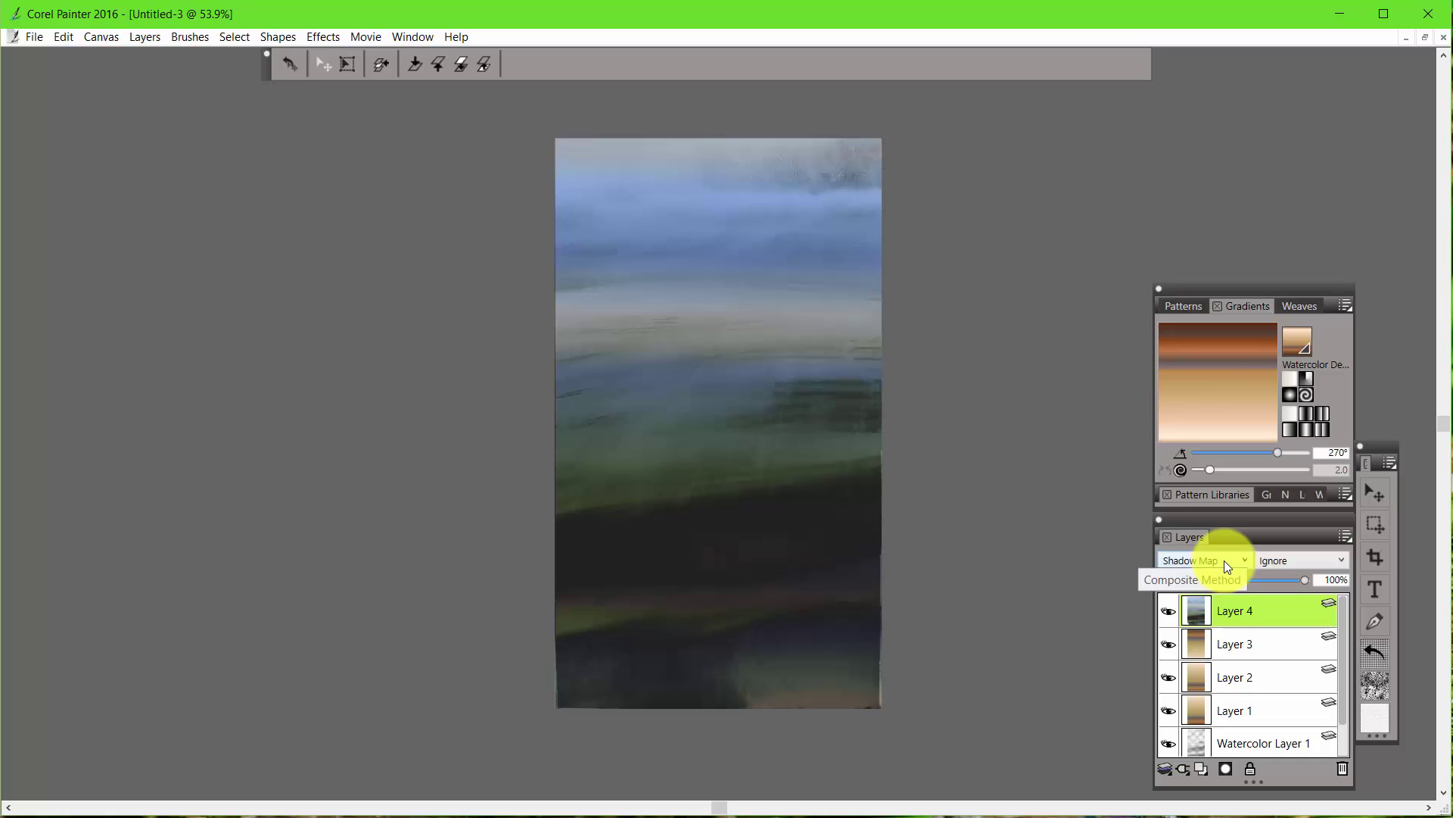
{"action": "scroll", "coordinate": [1224, 561], "scroll_direction": "down", "scroll_amount": 1}
{"action": "scroll", "coordinate": [1224, 560], "scroll_direction": "down", "scroll_amount": 1}
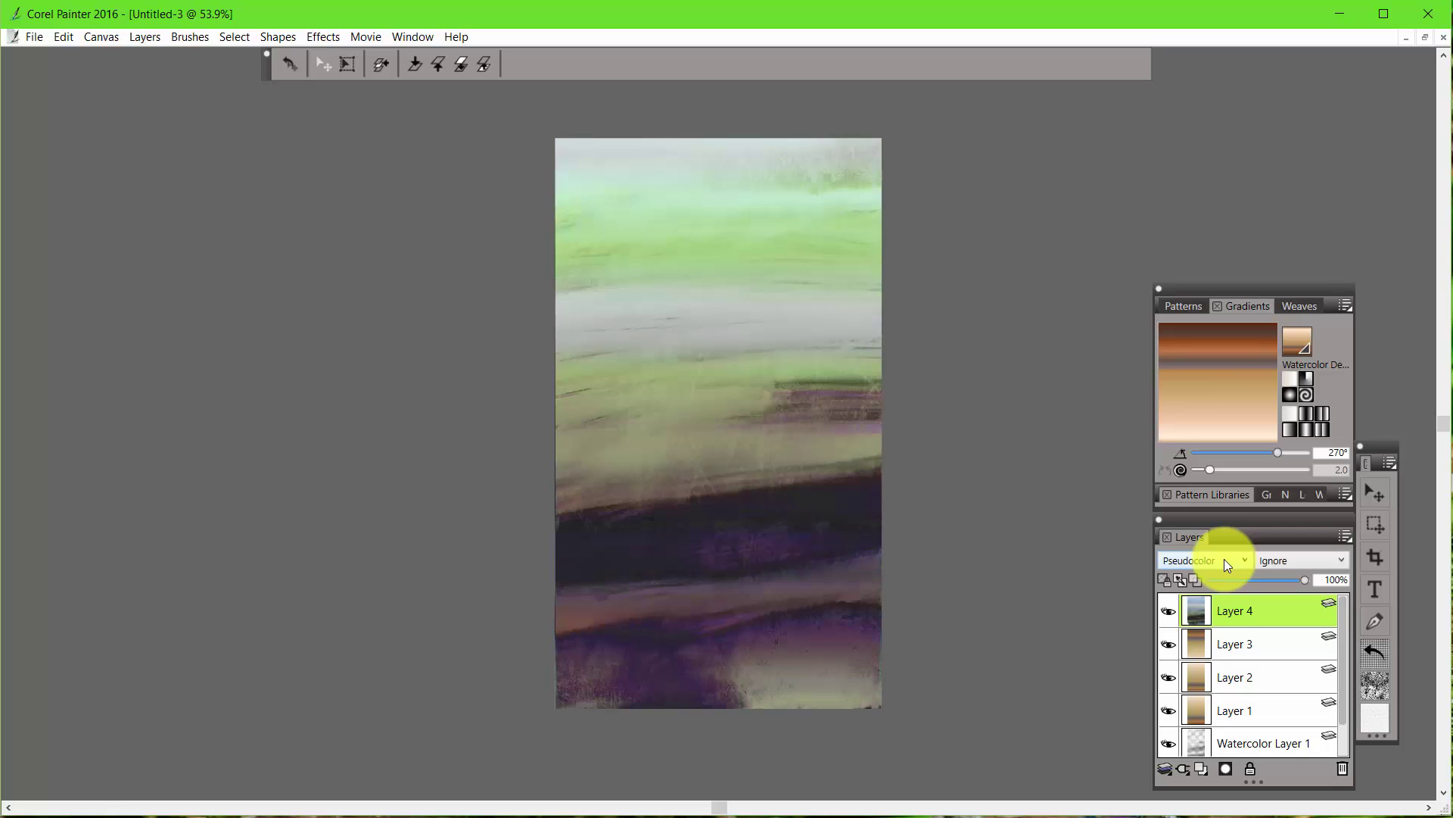
{"action": "scroll", "coordinate": [1224, 560], "scroll_direction": "down", "scroll_amount": 1}
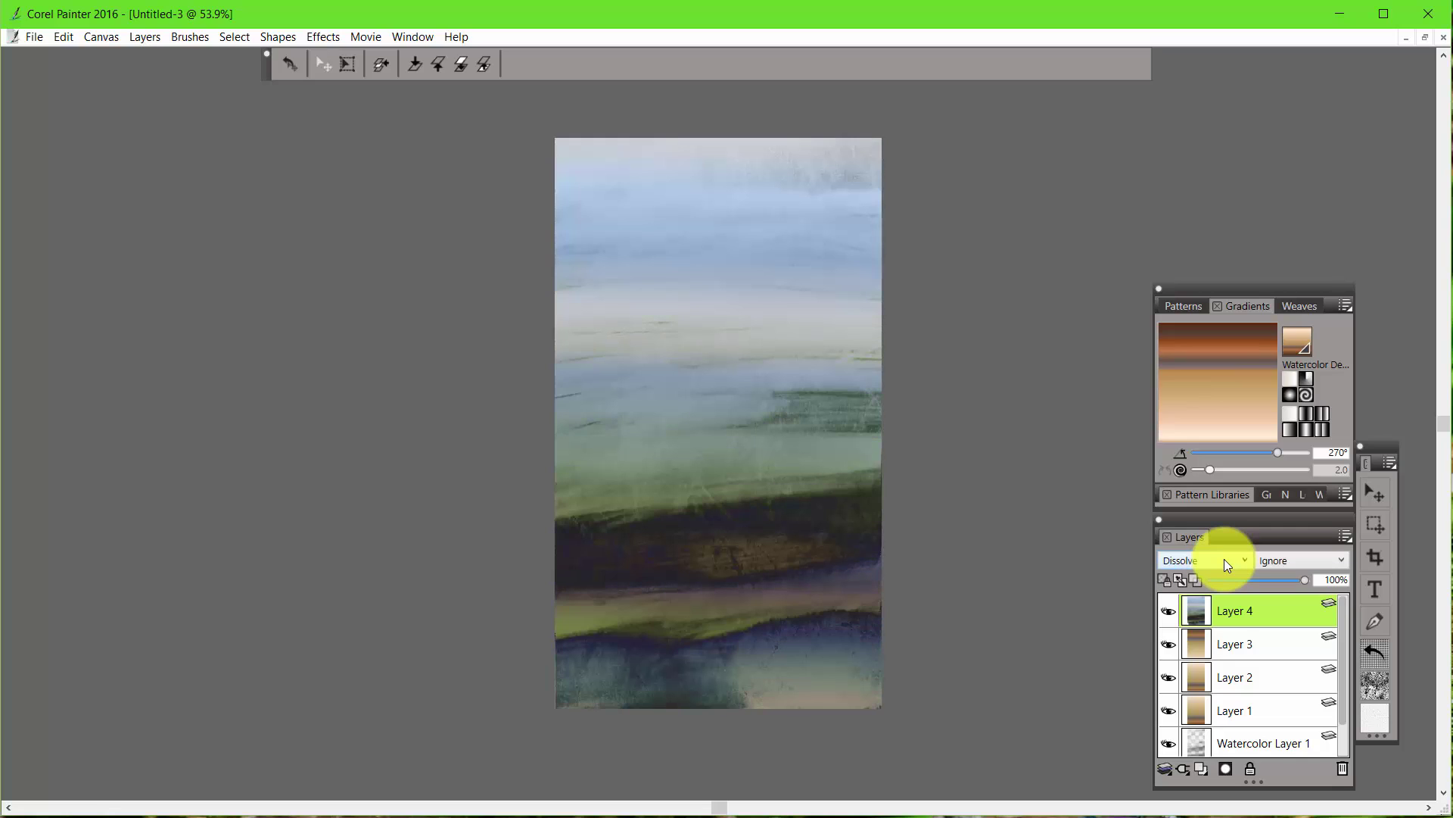
{"action": "scroll", "coordinate": [1224, 559], "scroll_direction": "down", "scroll_amount": 1}
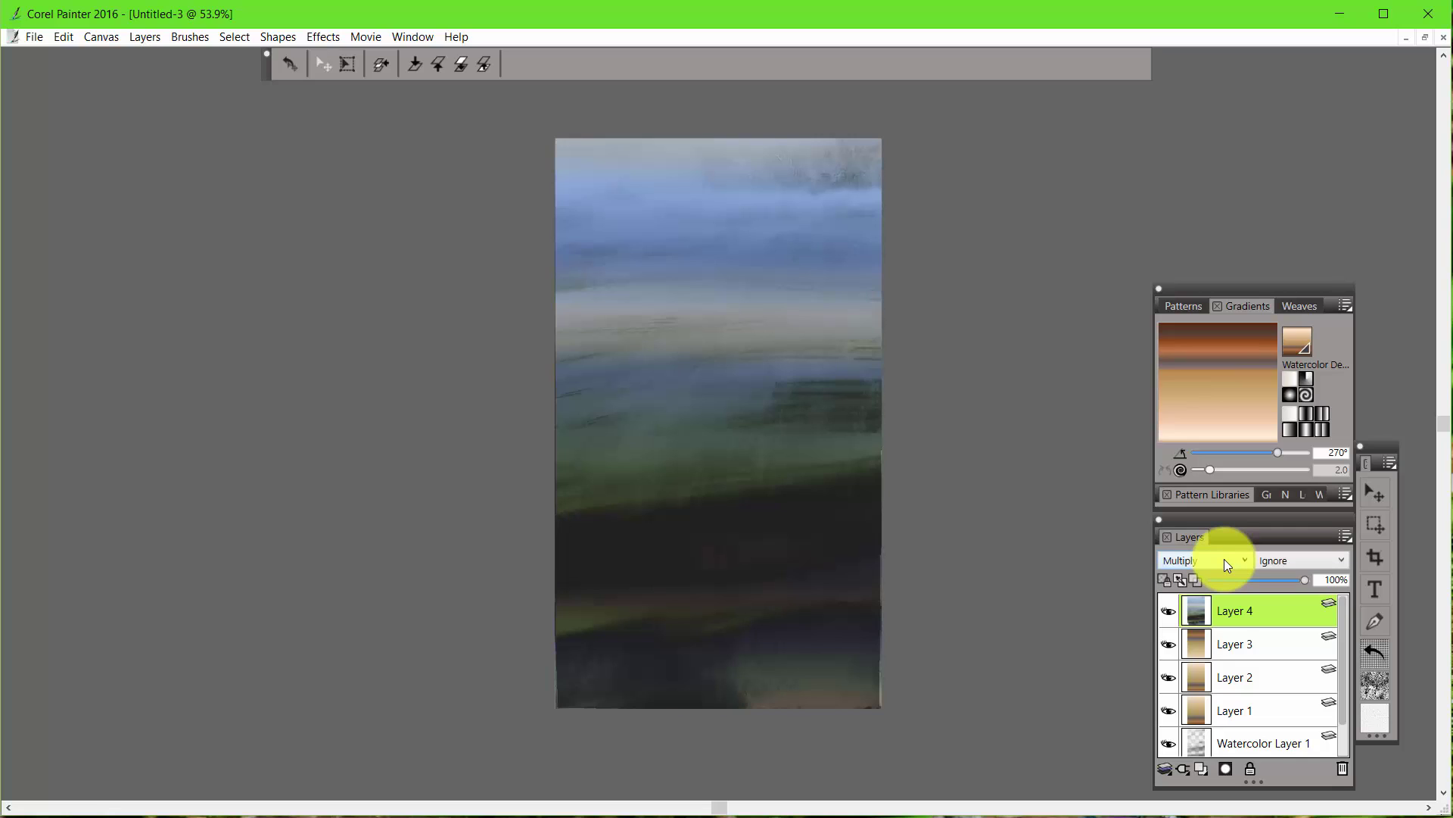
{"action": "scroll", "coordinate": [1224, 560], "scroll_direction": "down", "scroll_amount": 1}
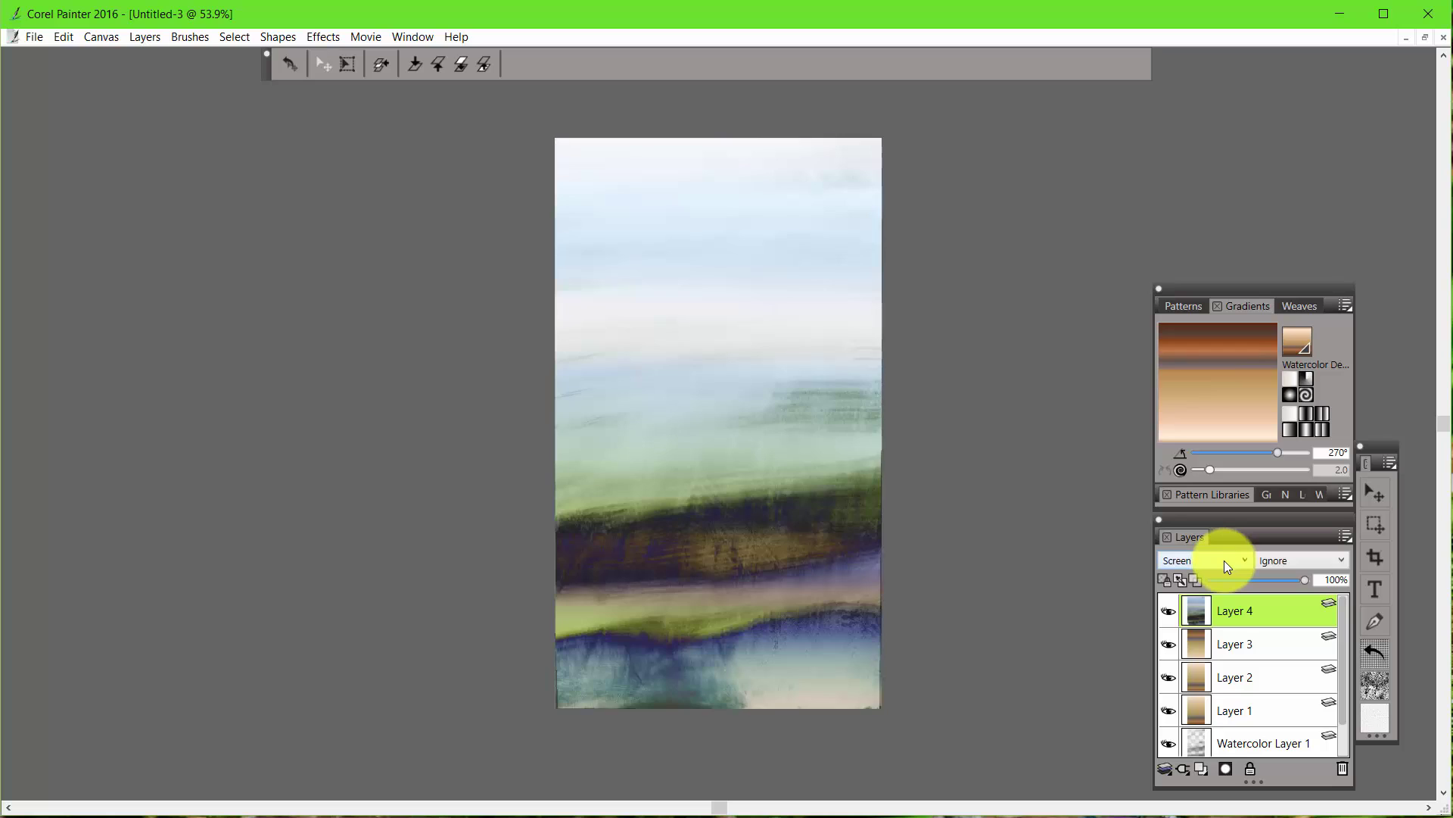
{"action": "scroll", "coordinate": [1225, 560], "scroll_direction": "down", "scroll_amount": 1}
{"action": "scroll", "coordinate": [1224, 561], "scroll_direction": "down", "scroll_amount": 1}
{"action": "scroll", "coordinate": [1224, 562], "scroll_direction": "down", "scroll_amount": 1}
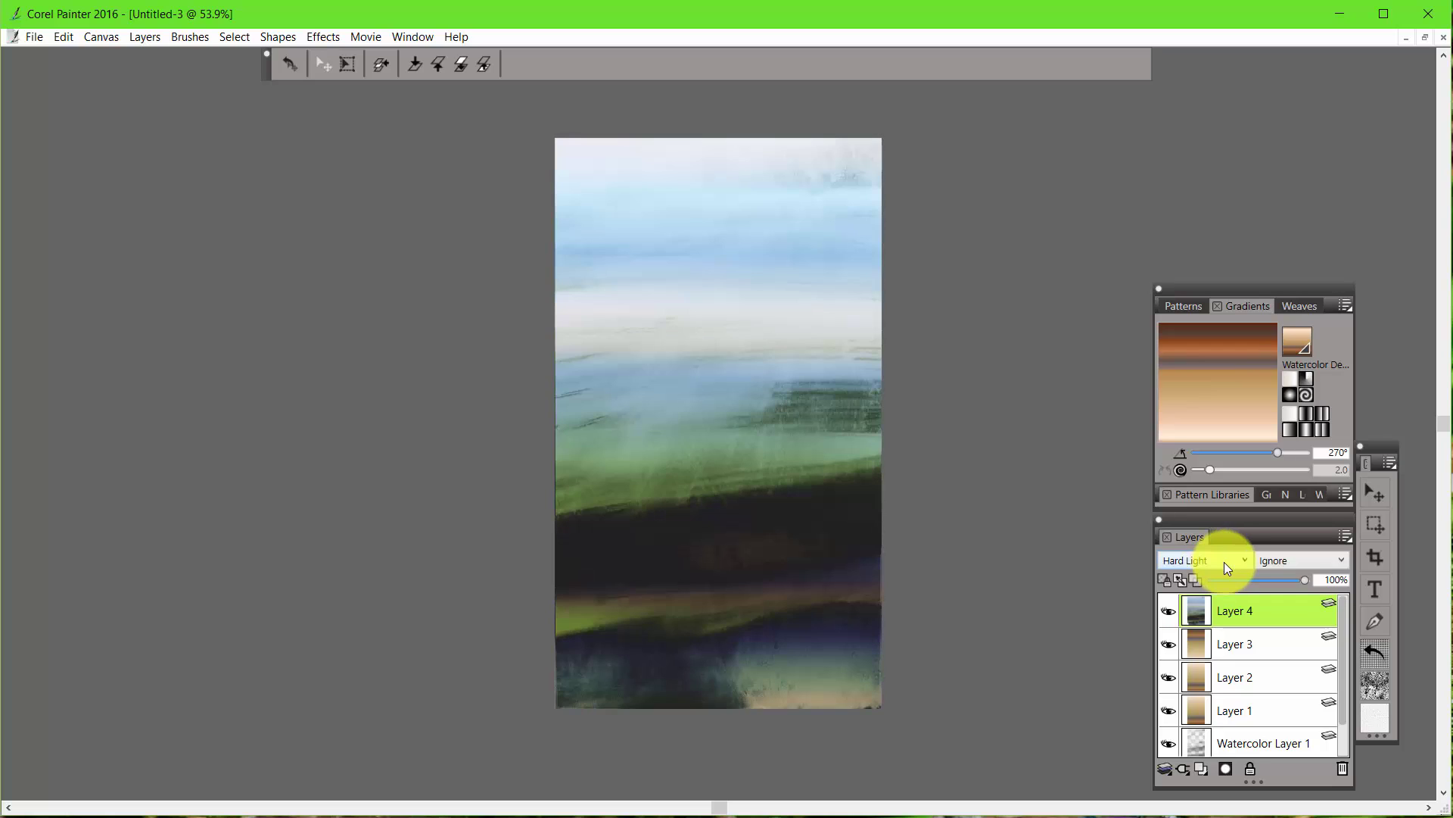
{"action": "scroll", "coordinate": [1224, 561], "scroll_direction": "down", "scroll_amount": 1}
{"action": "scroll", "coordinate": [1224, 564], "scroll_direction": "up", "scroll_amount": 2}
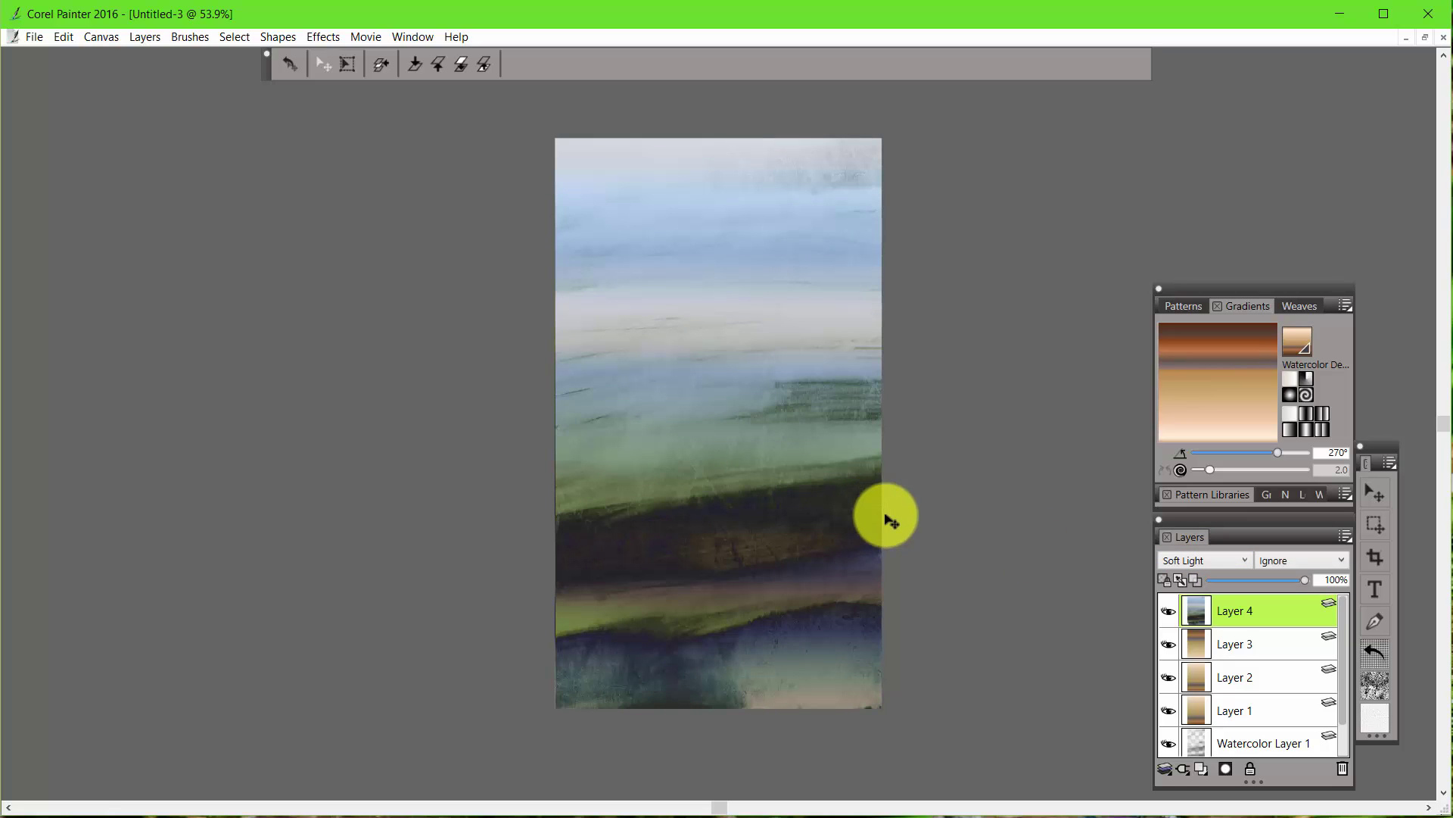
- Compare Darken and Multiply on Layer 4 while returning its composite method to Default, and undo the corner distortion
{"action": "key", "text": "Down"}
{"action": "key", "text": "Up"}
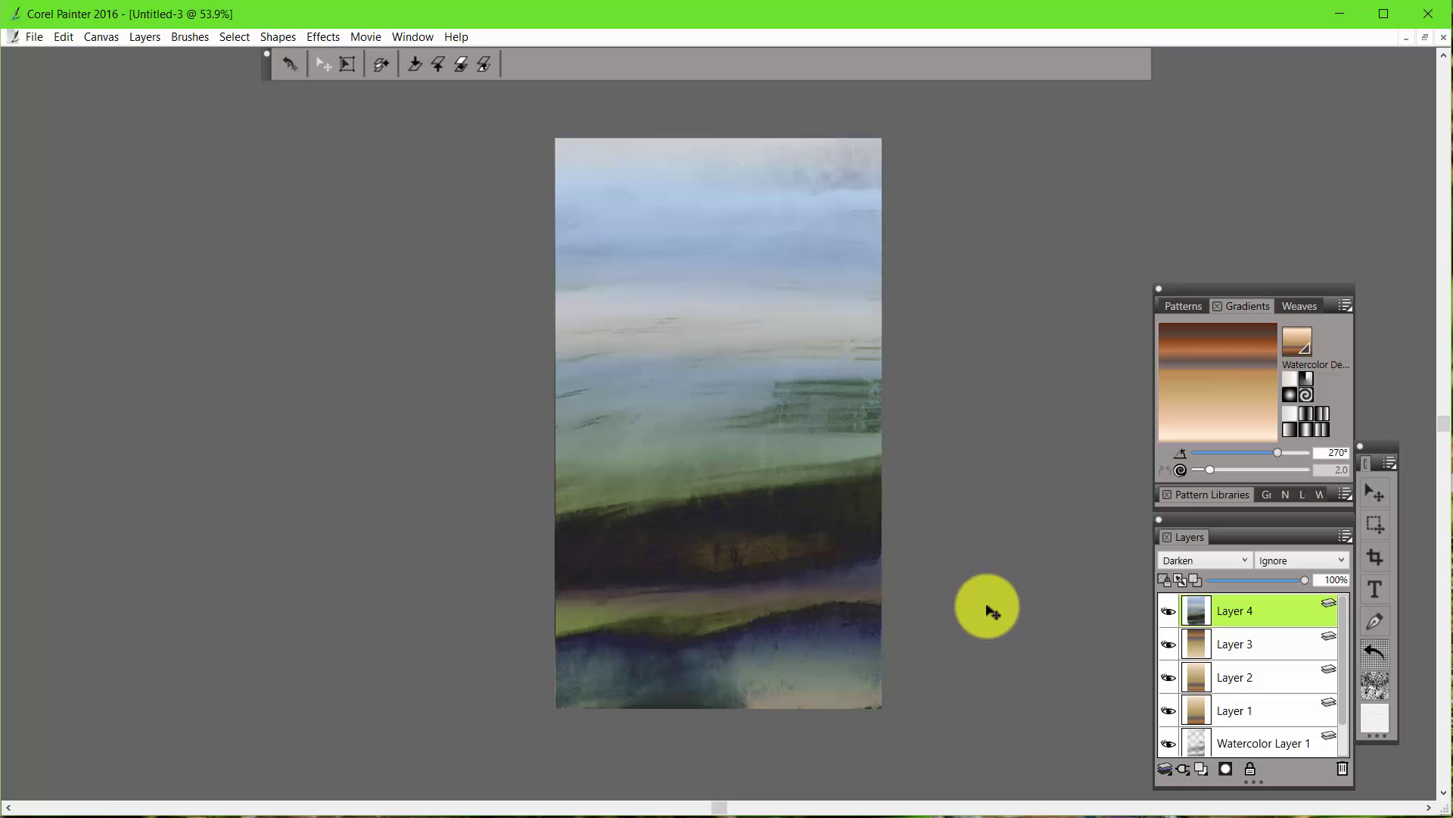
{"action": "key", "text": "Down"}
{"action": "key", "text": "Up"}
{"action": "key", "text": "Up"}
{"action": "key", "text": "Up"}
{"action": "key", "text": "Up"}
{"action": "key", "text": "Up"}
{"action": "key", "text": "Up"}
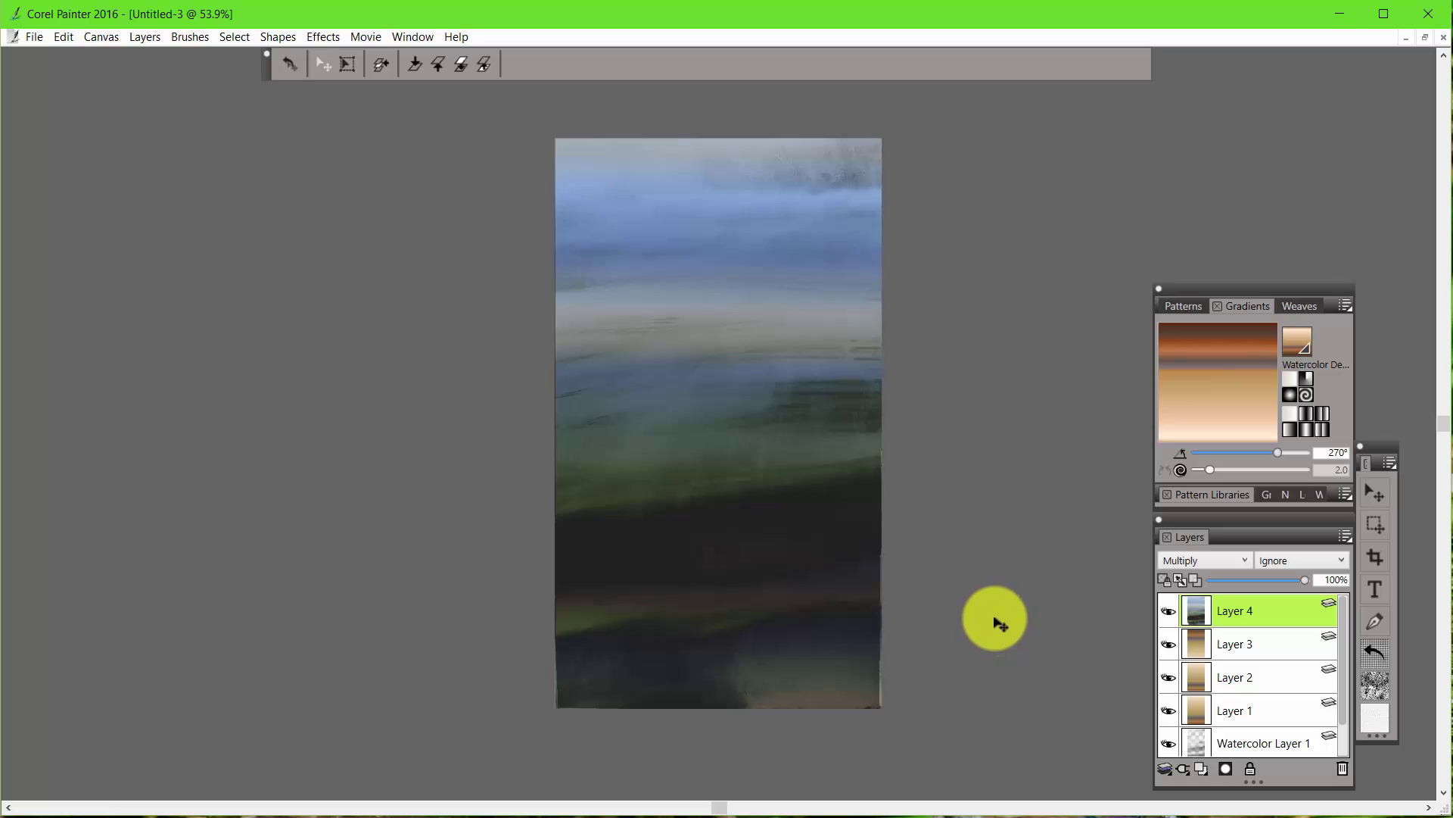
{"action": "key", "text": "Up"}
{"action": "key", "text": "Up"}
{"action": "key", "text": "Up"}
{"action": "key", "text": "Up"}
{"action": "key", "text": "Up"}
{"action": "key", "text": "Up"}
{"action": "key", "text": "Up"}
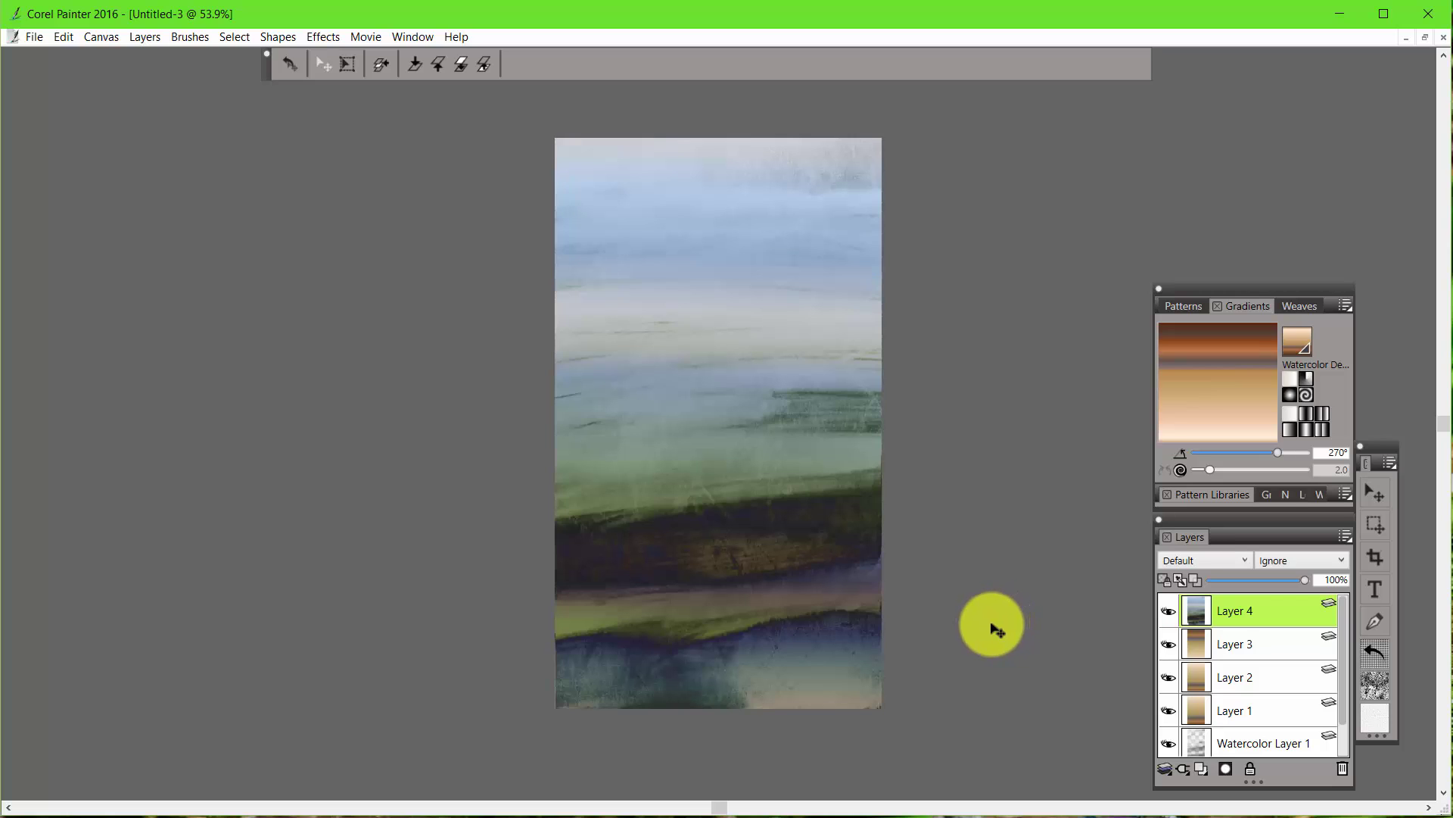
{"action": "key", "text": "ctrl+z"}
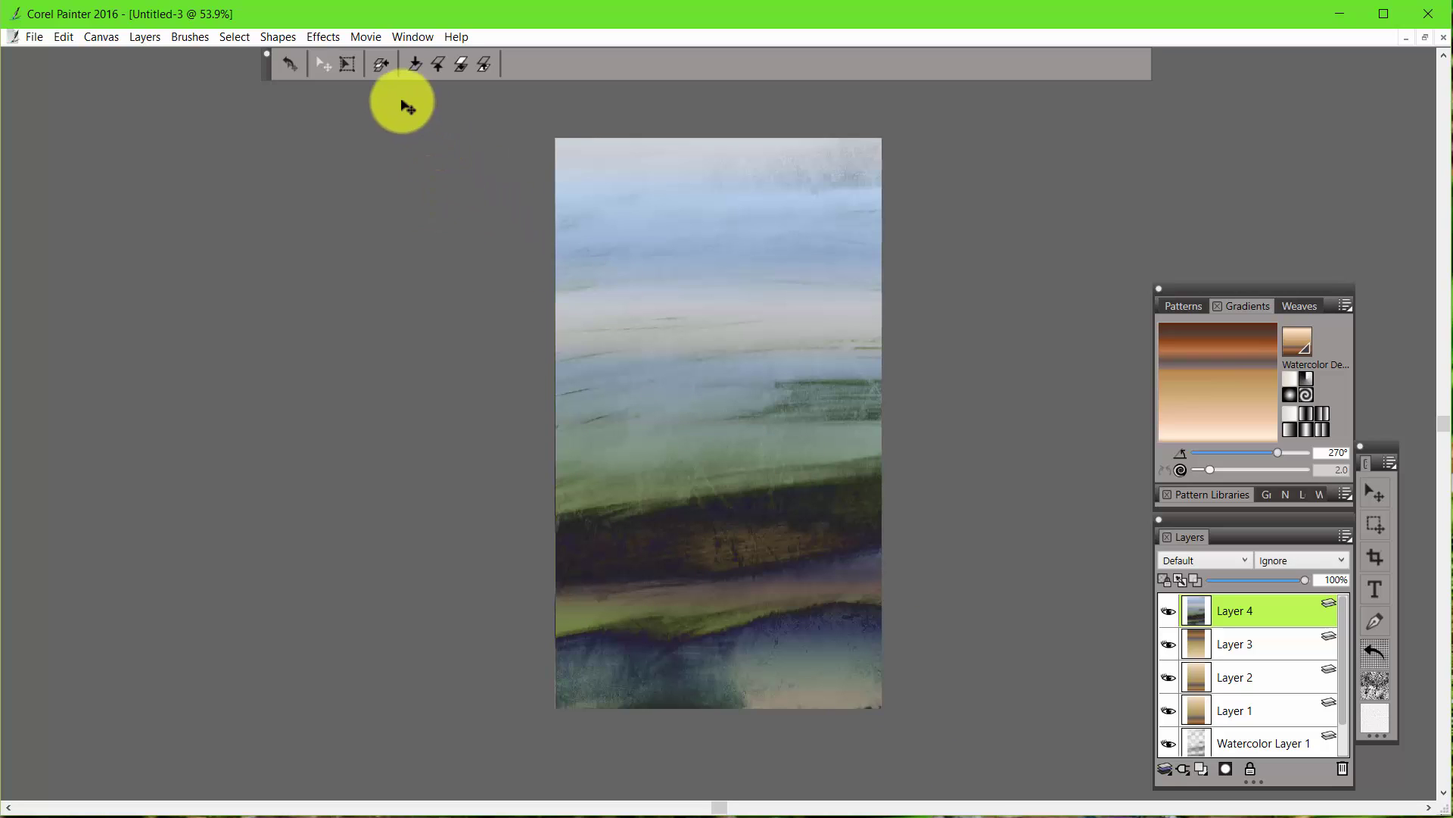
- Distort Layer 4 by pulling its upper-left corner slightly outward, skew its left edge slightly upward, and apply the transform
{"action": "left_click", "coordinate": [348, 66]}
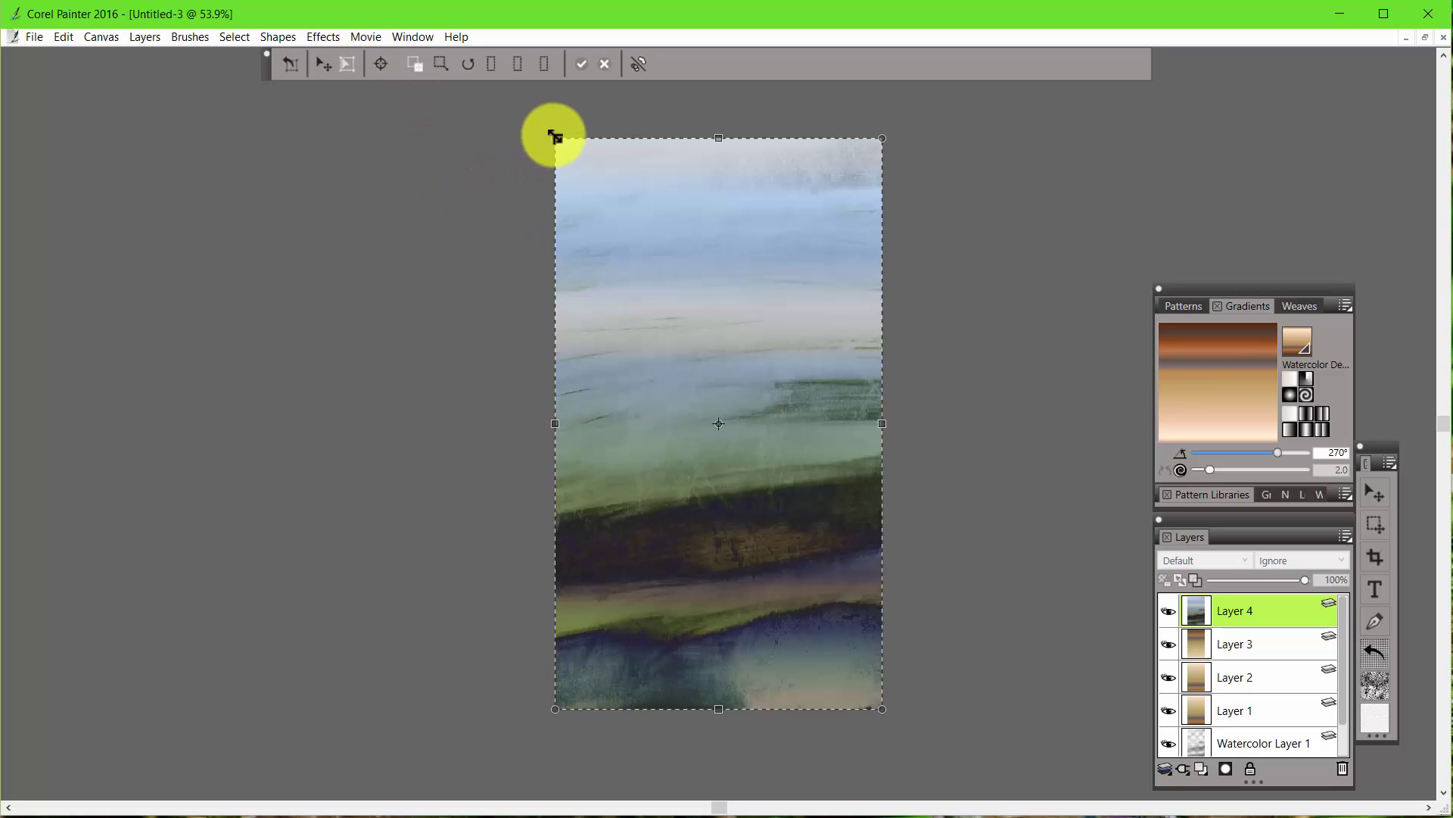
{"action": "left_click", "coordinate": [516, 65]}
{"action": "left_click_drag", "start_coordinate": [555, 142], "coordinate": [546, 134]}
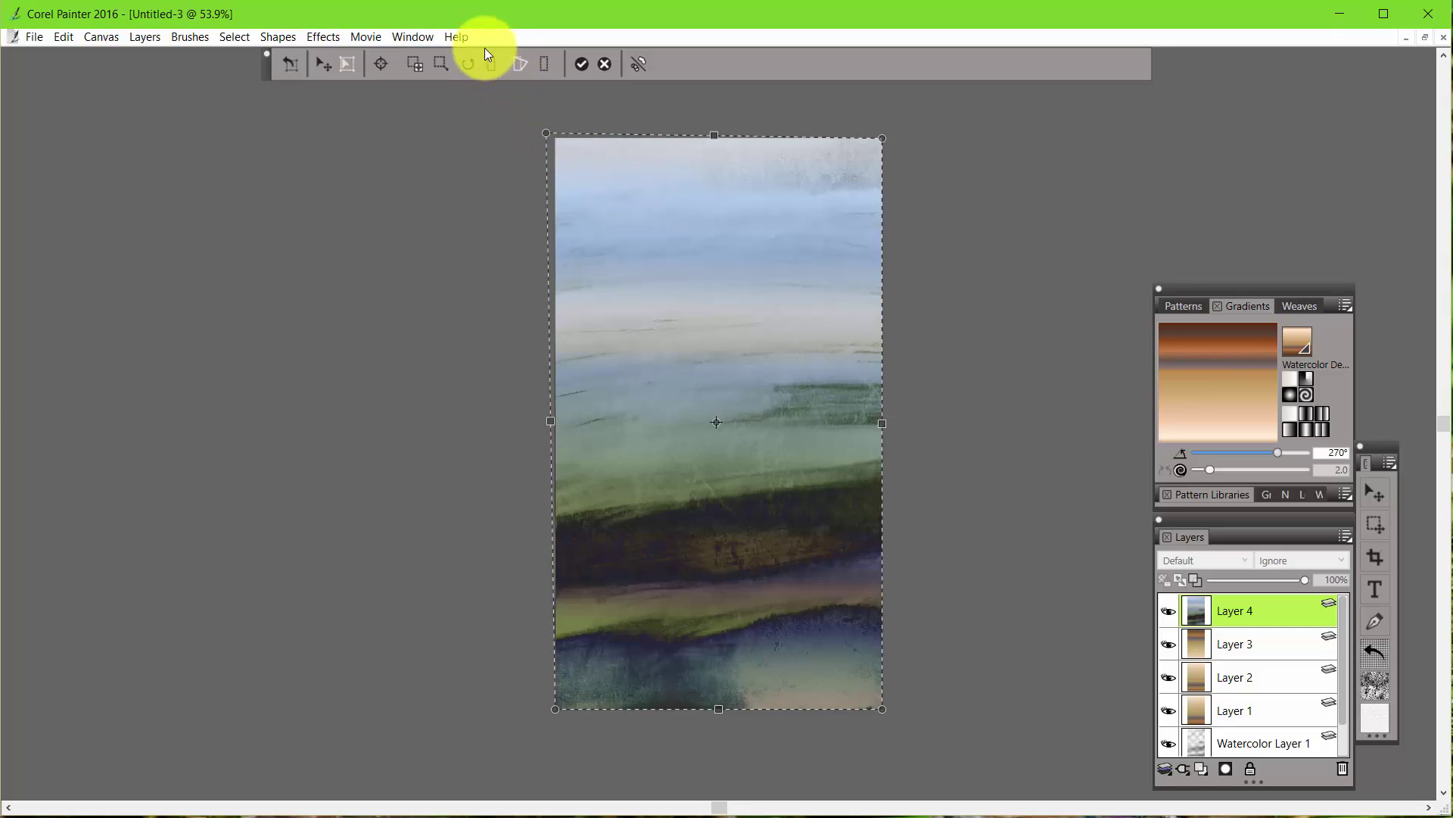
{"action": "left_click_drag", "start_coordinate": [550, 420], "coordinate": [551, 418]}
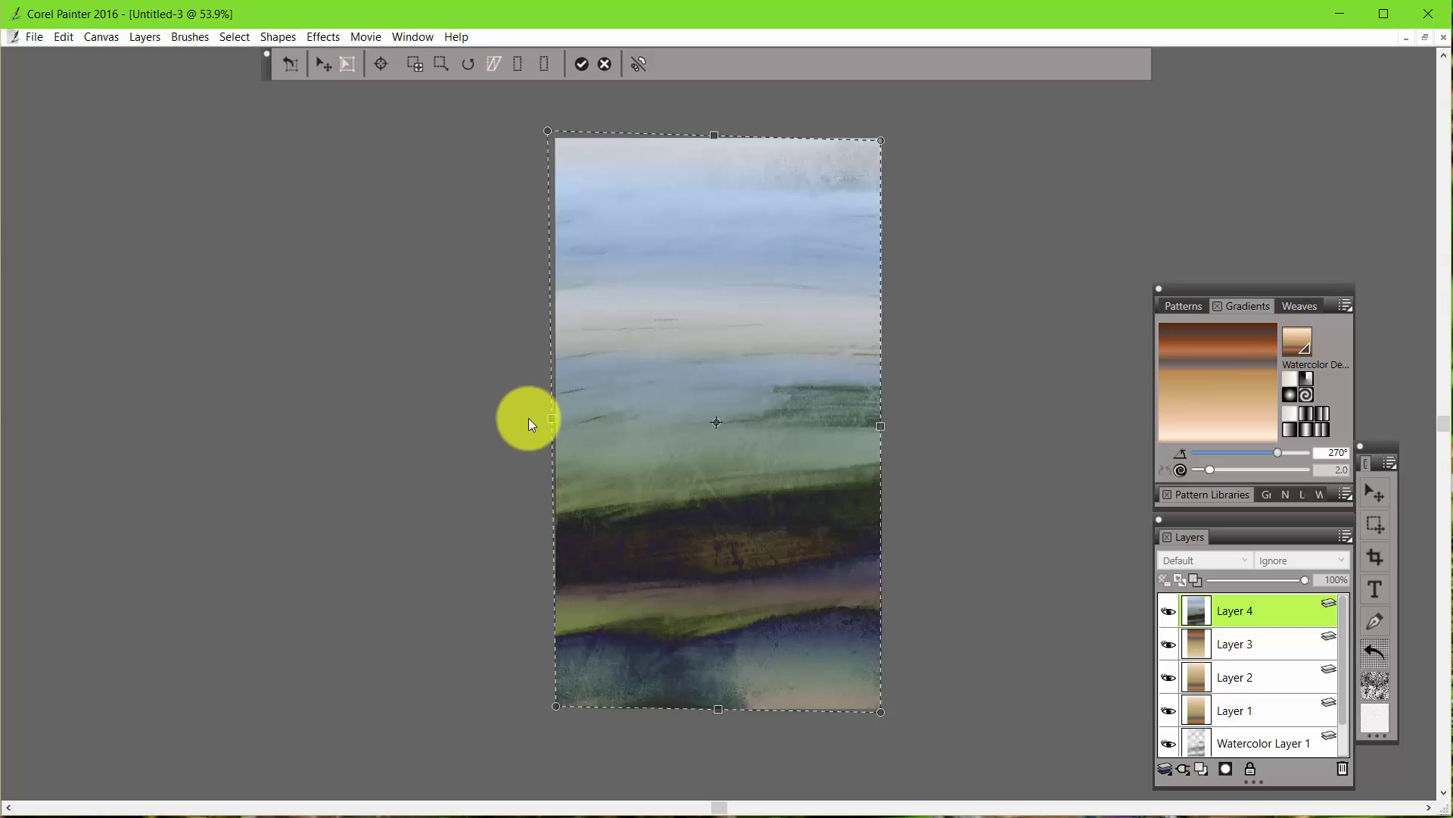
{"action": "left_click", "coordinate": [581, 67]}
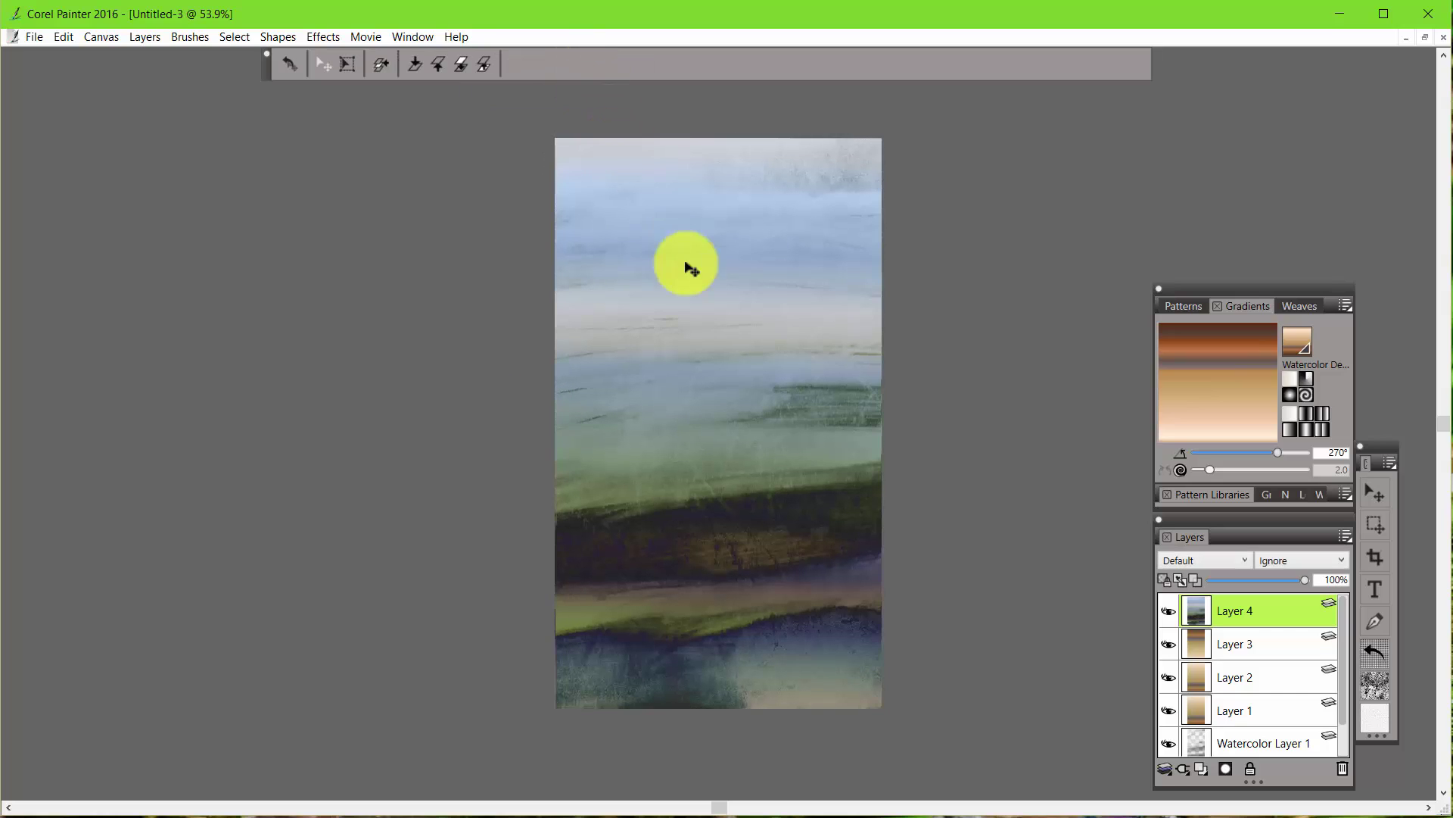
- Set Layer 4's composite method to Gel and nudge the layer slightly downward over the artwork
{"action": "left_click", "coordinate": [1244, 565]}
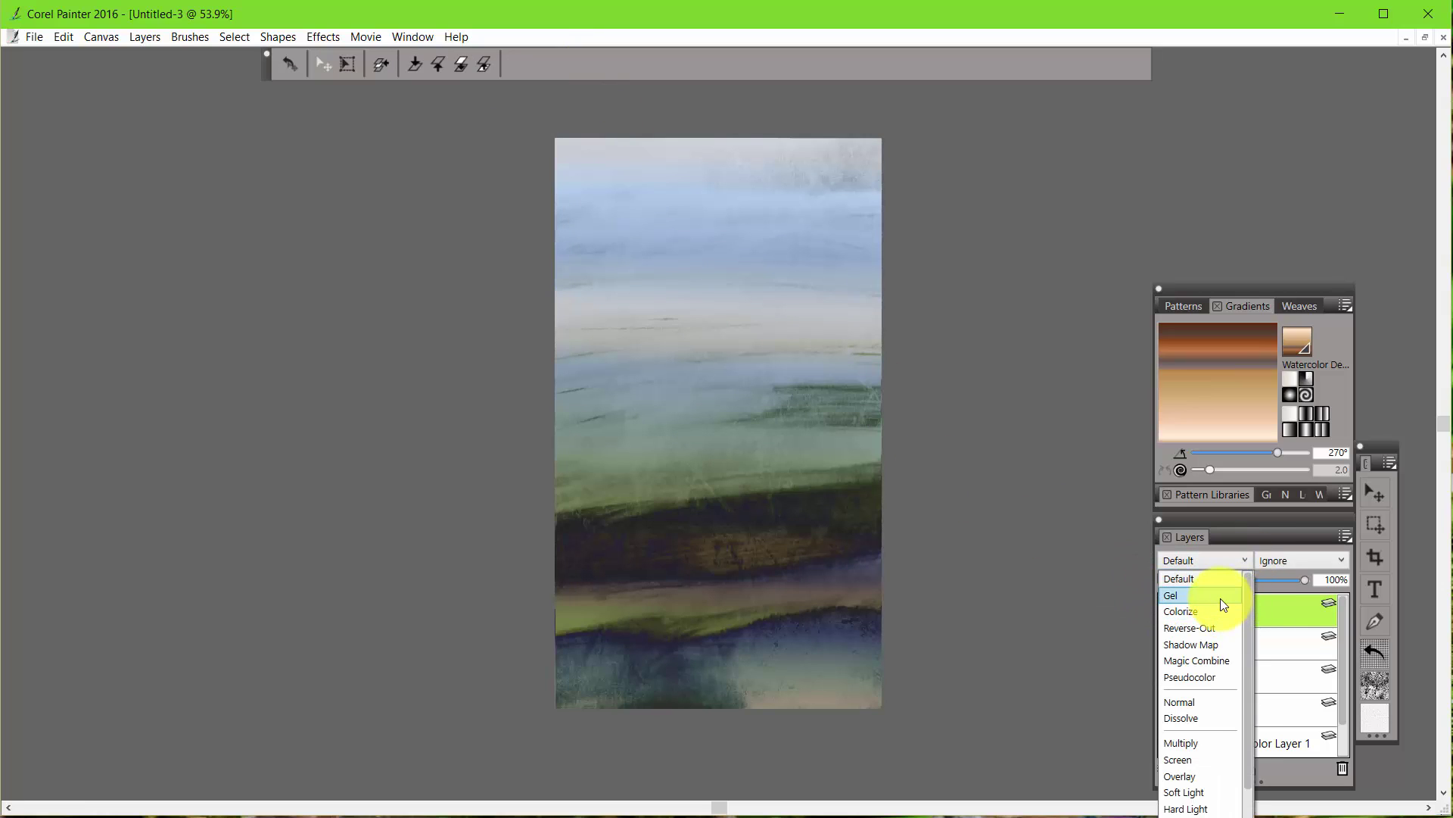
{"action": "left_click", "coordinate": [1220, 597]}
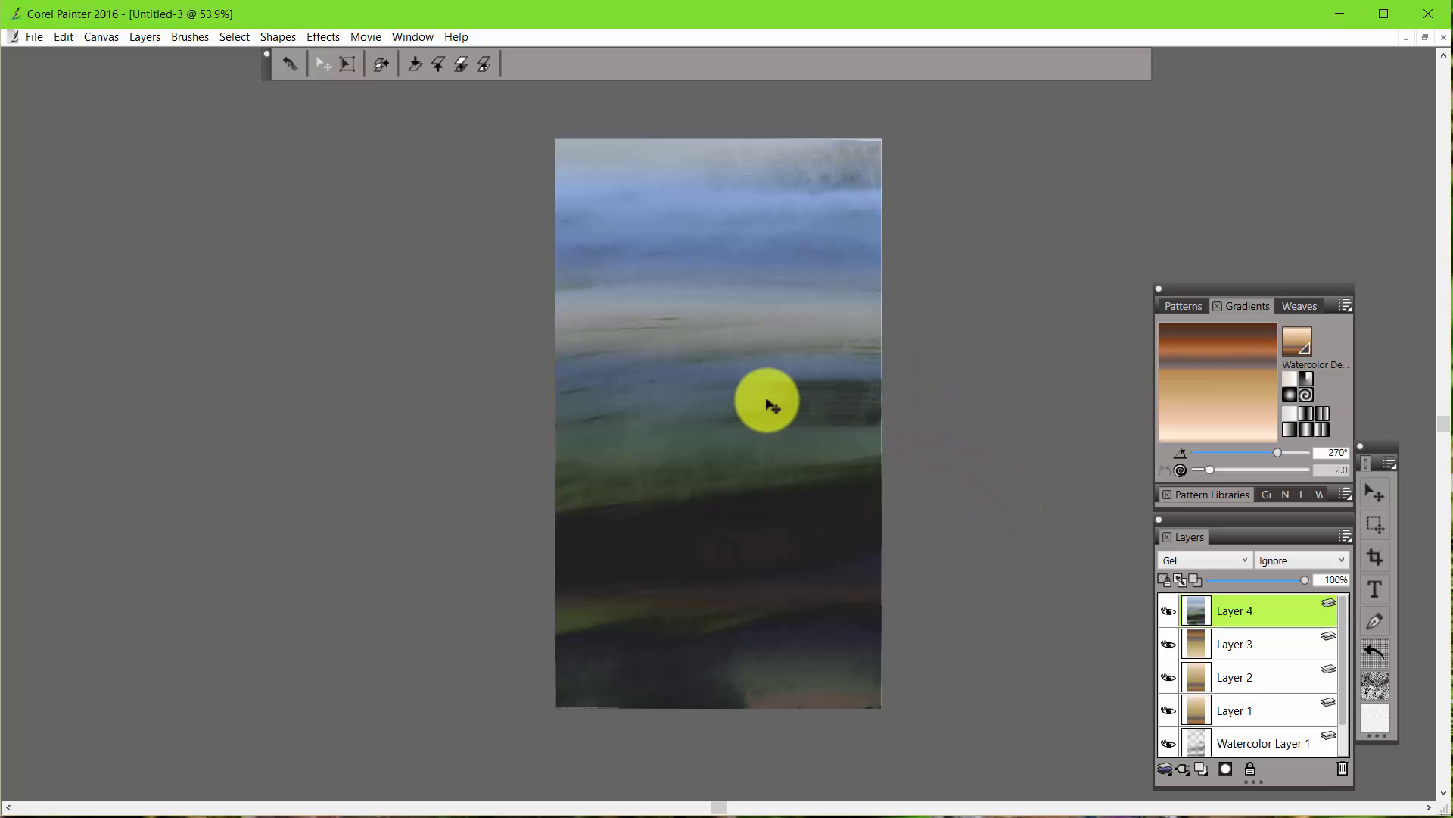
{"action": "left_click_drag", "start_coordinate": [772, 405], "coordinate": [772, 407]}
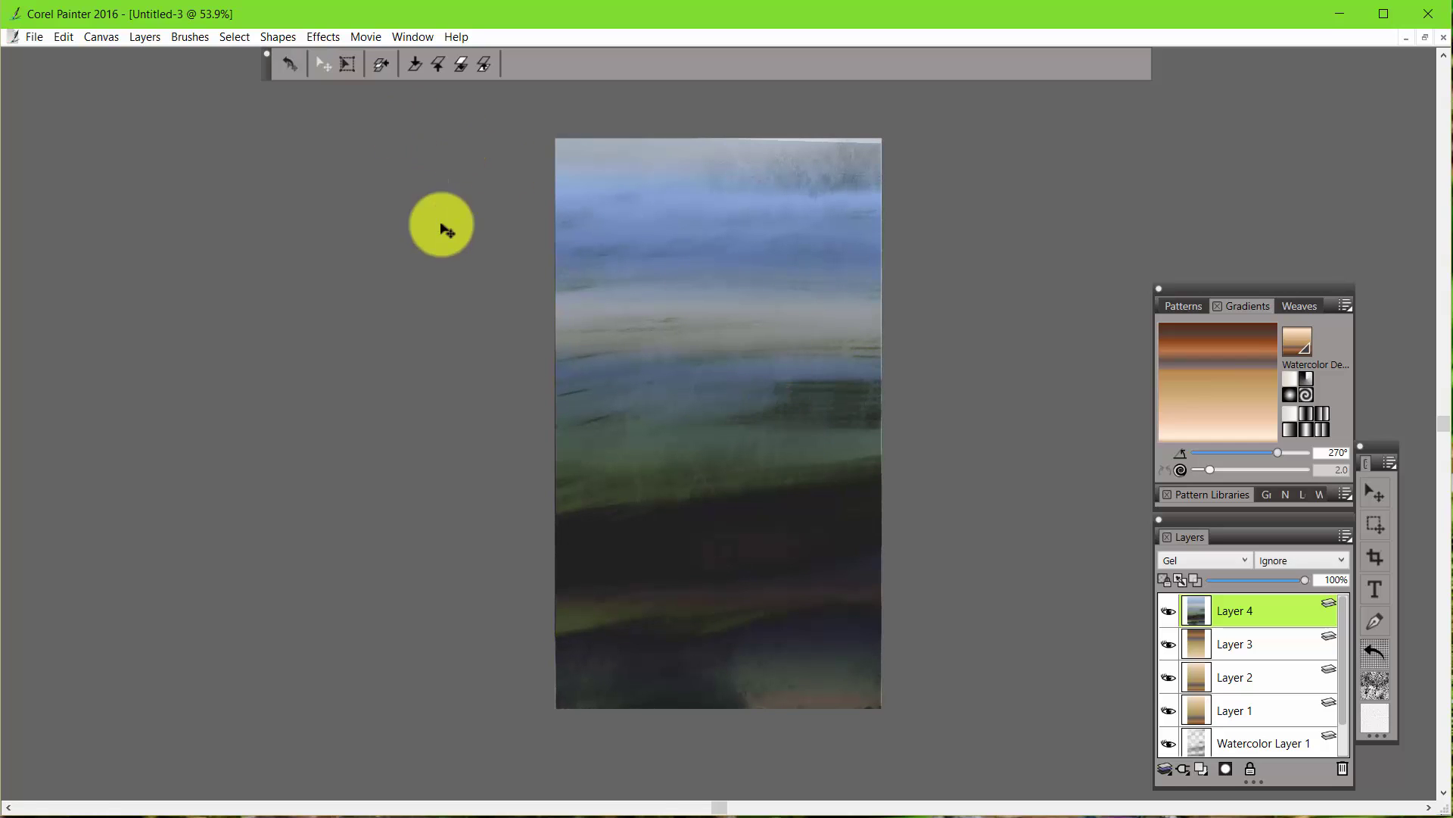
- Scale Layer 4 up slightly from its upper-right corner to cover the canvas's upper and right edges, and apply the transform
{"action": "left_click", "coordinate": [346, 65]}
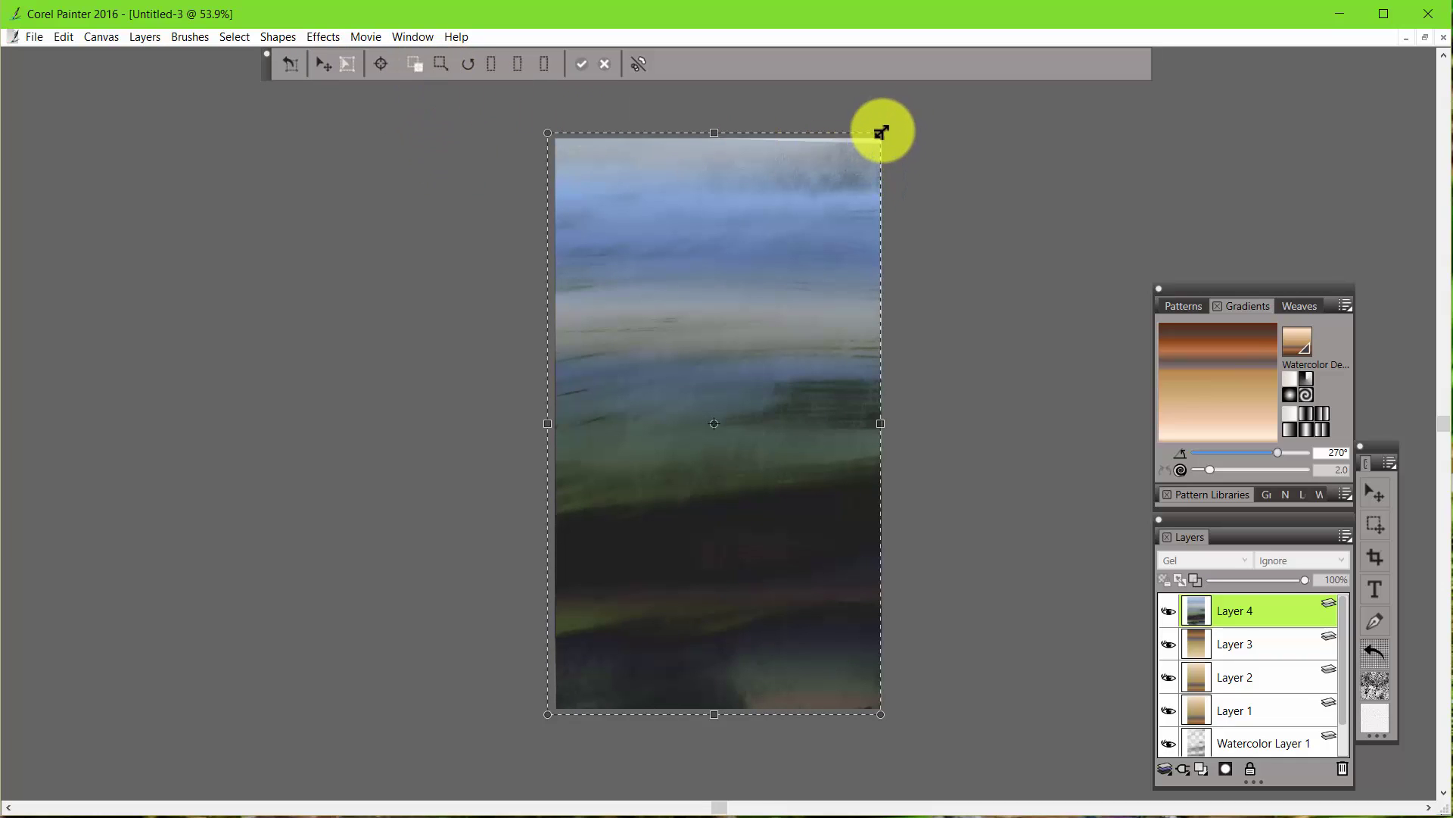
{"action": "left_click_drag", "start_coordinate": [880, 134], "coordinate": [898, 118]}
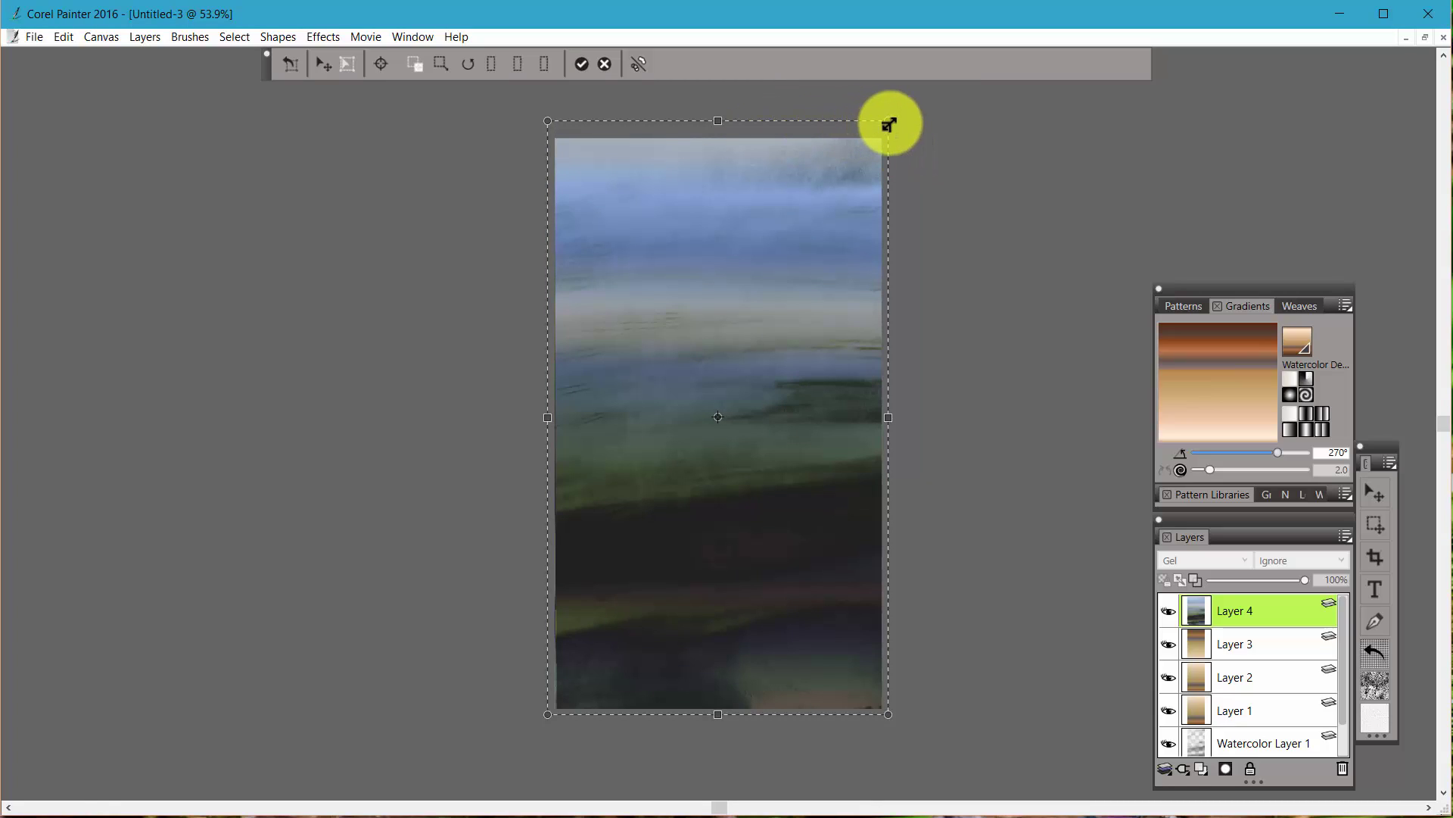
{"action": "left_click_drag", "start_coordinate": [887, 121], "coordinate": [885, 125]}
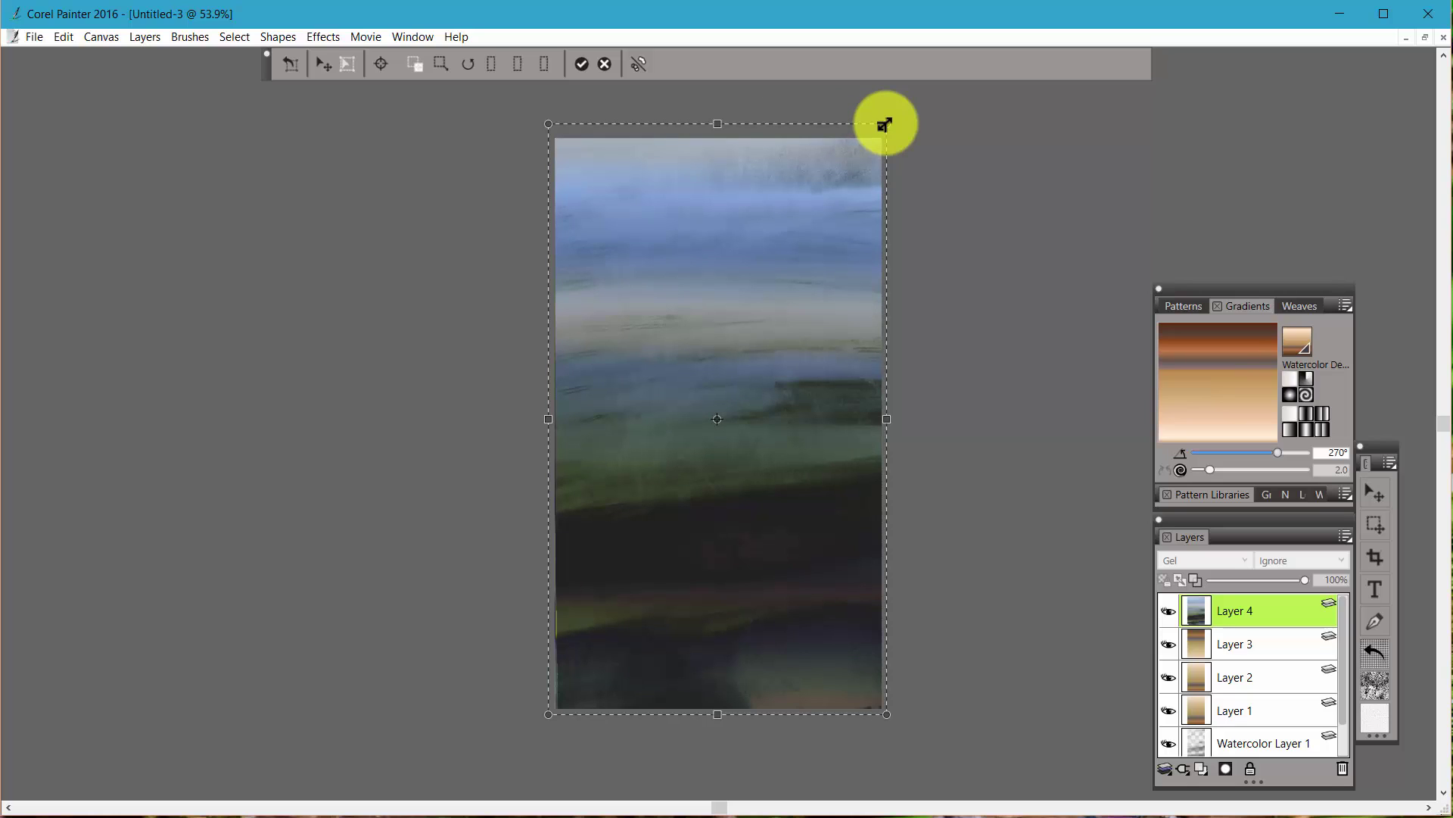
{"action": "left_click_drag", "start_coordinate": [884, 125], "coordinate": [883, 128]}
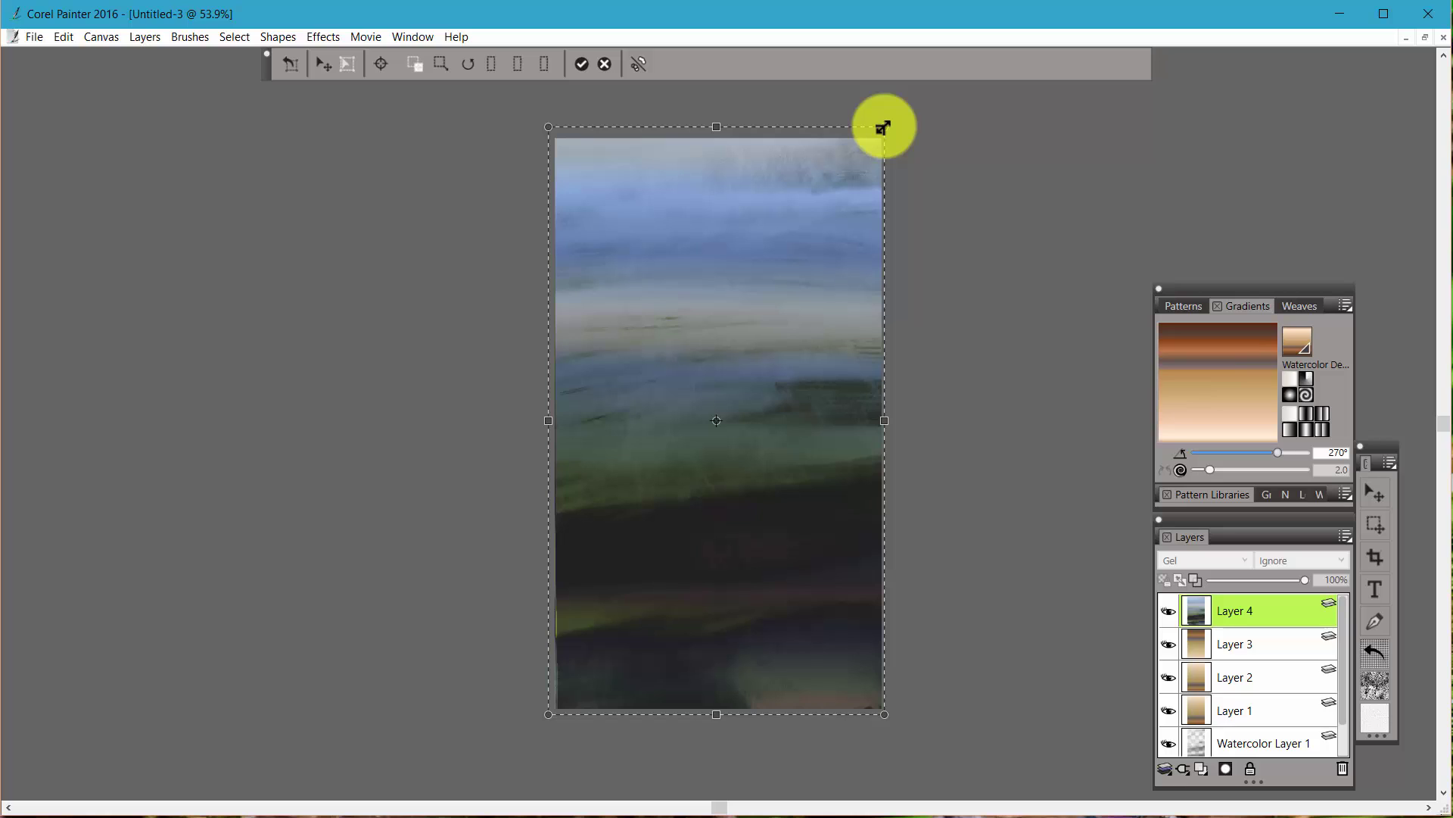
{"action": "left_click", "coordinate": [582, 64]}
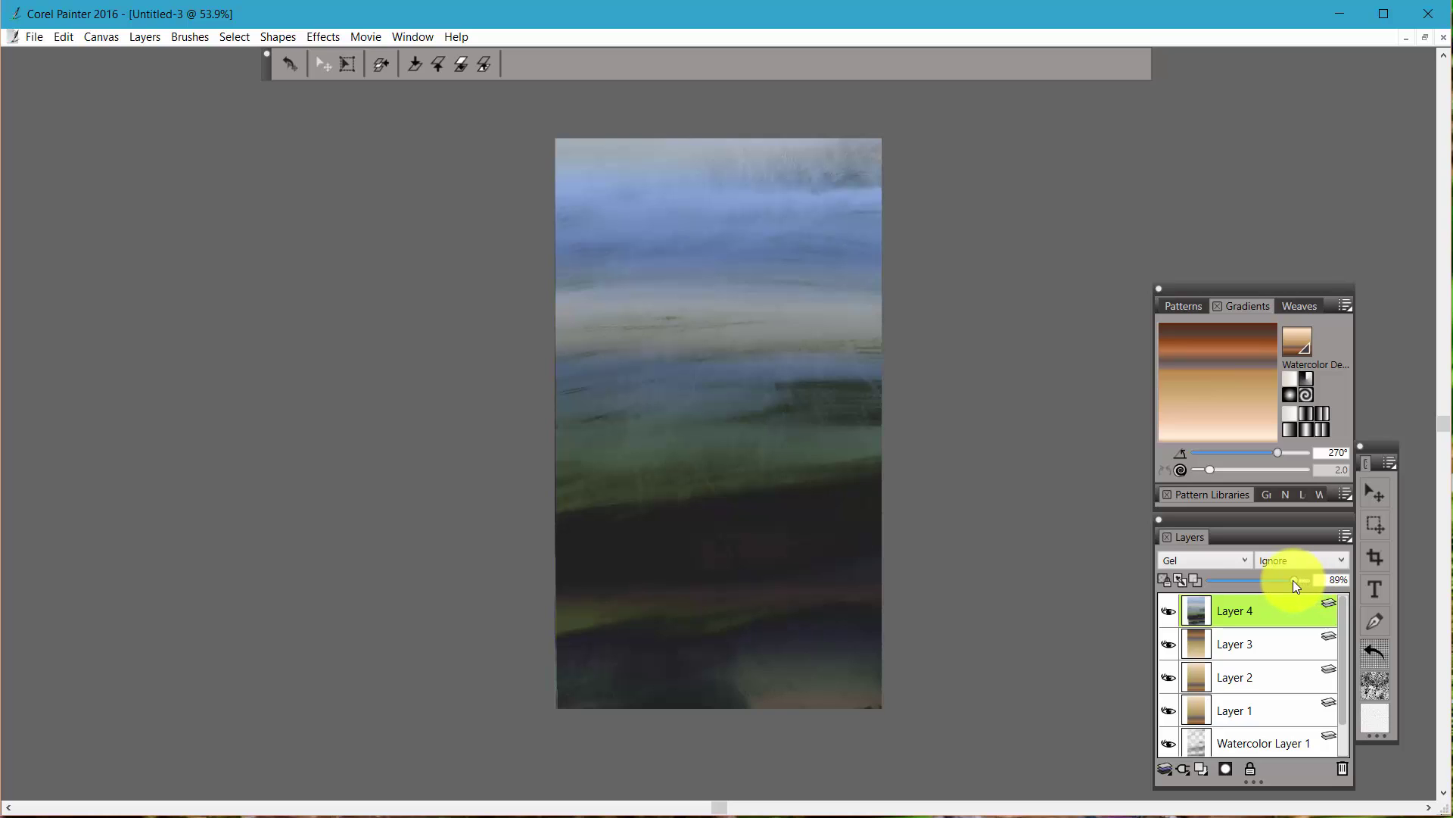
- Lower Layer 4's opacity to 81%
{"action": "left_click_drag", "start_coordinate": [1296, 585], "coordinate": [1285, 587]}
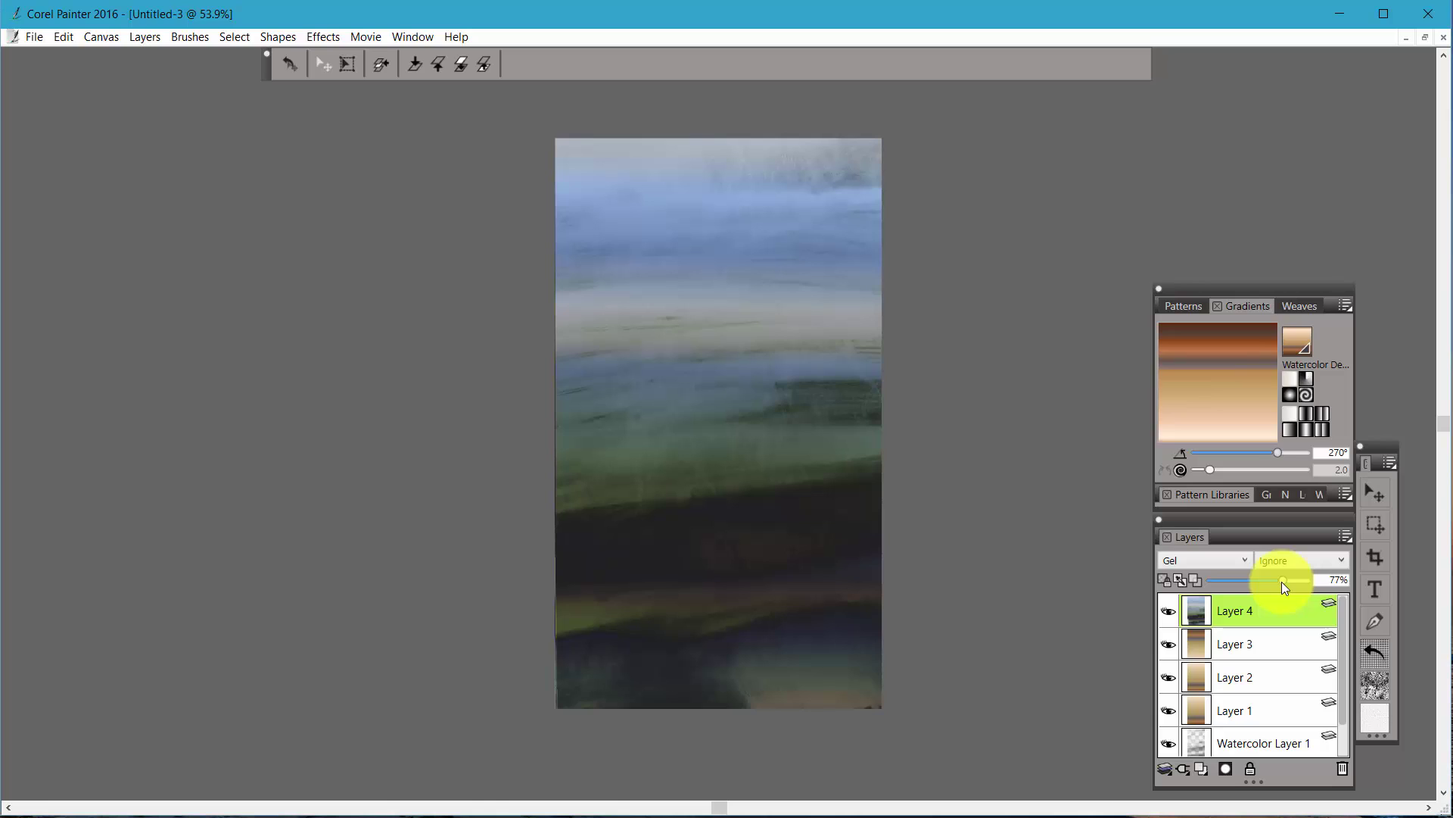
{"action": "left_click_drag", "start_coordinate": [1287, 584], "coordinate": [1291, 585]}
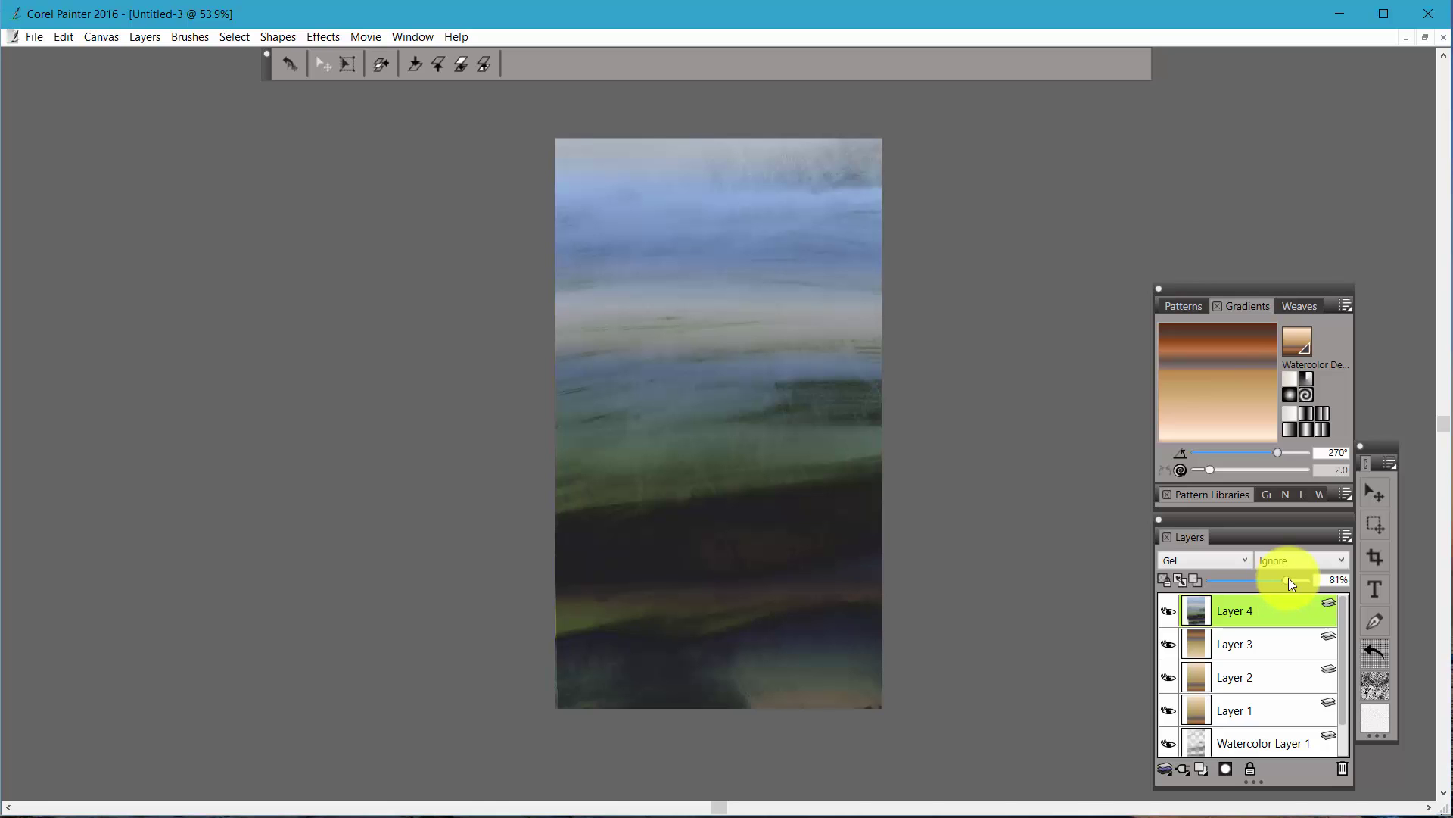